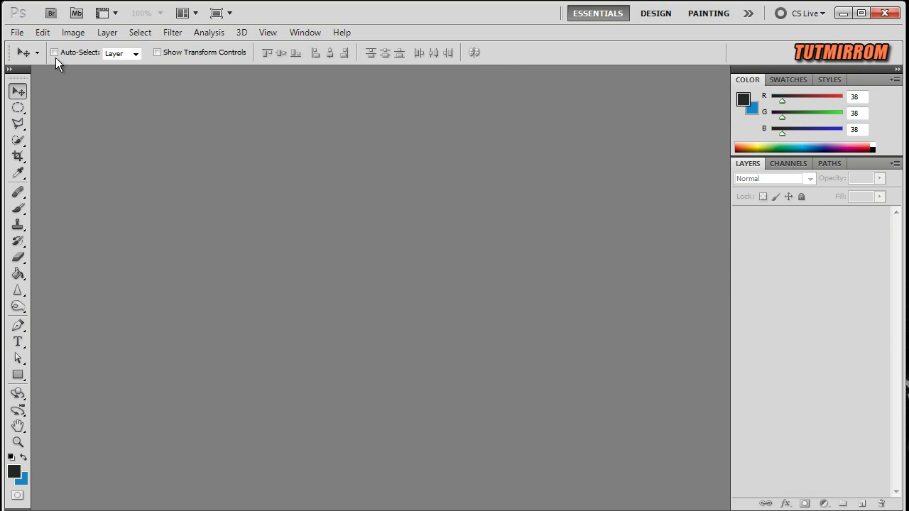
Create a new 1200 × 800 pixel white document (Untitled-1)
click(16, 32)
click(32, 50)
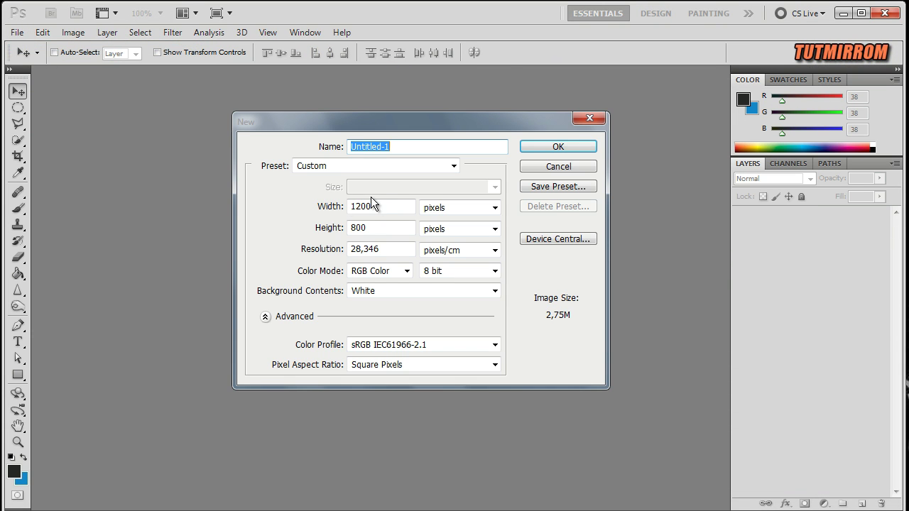
click(531, 146)
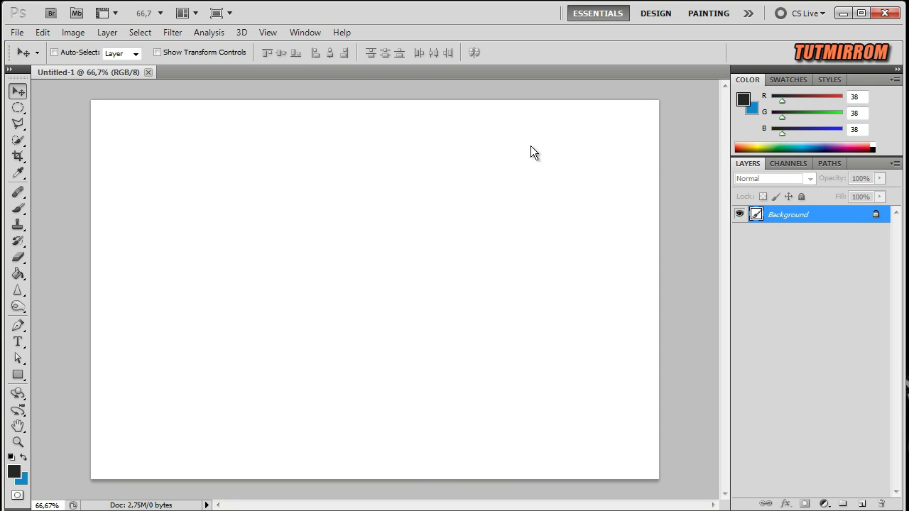
Set the foreground colour to mid-grey 7e7e7e (126, 126, 126)
key(ctrl+plus)
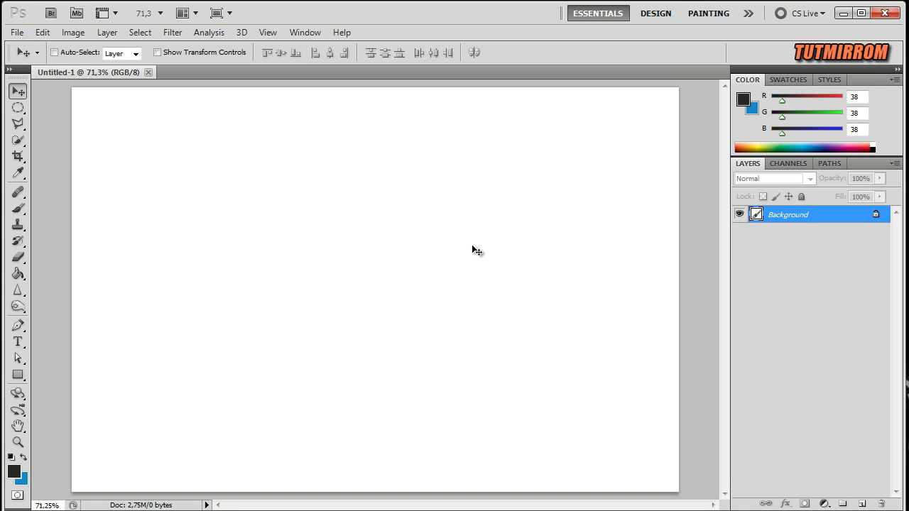
click(14, 472)
click(621, 358)
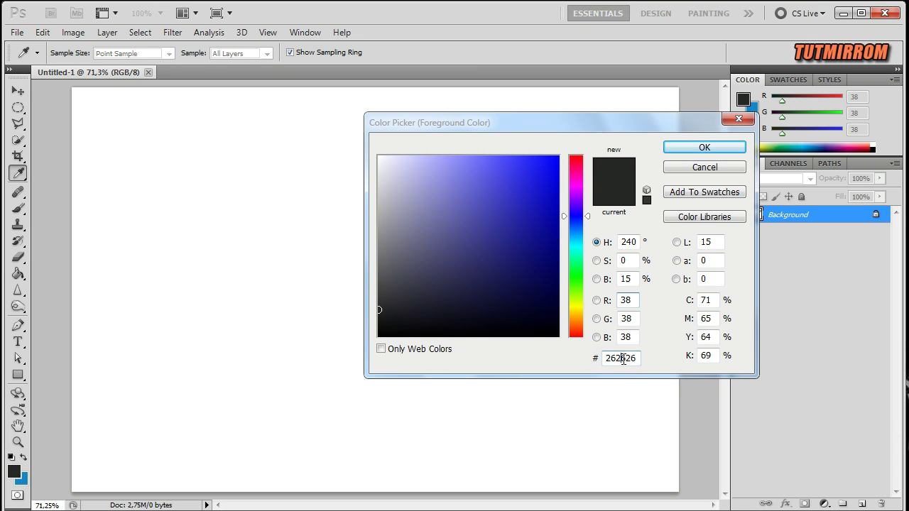
text(7e7e7e)
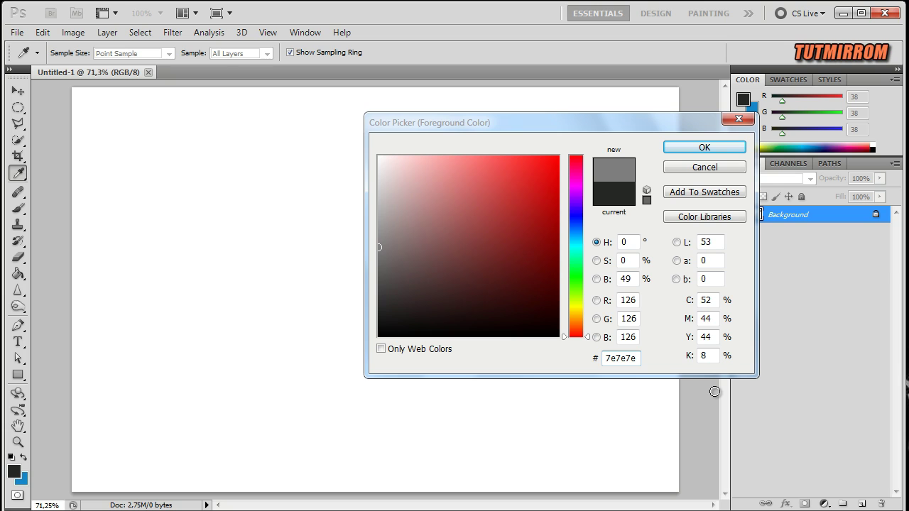
click(690, 148)
key(v)
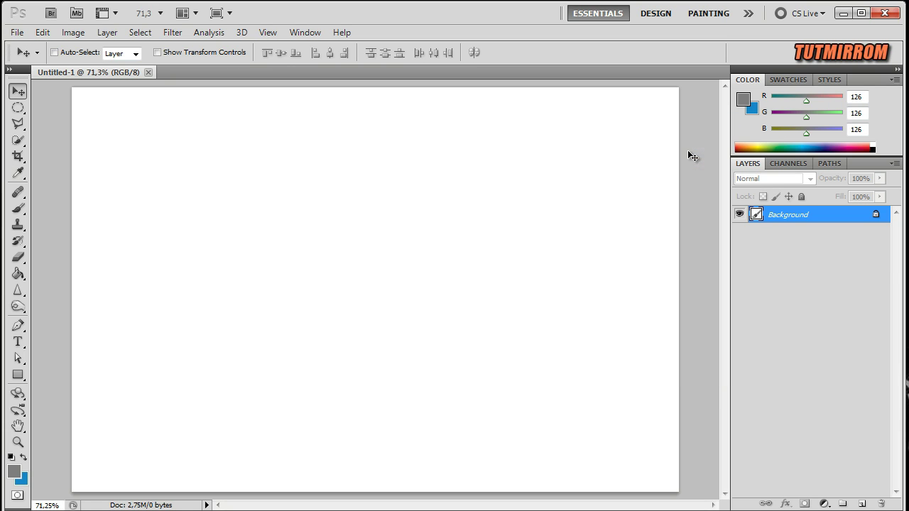
Fill the whole white canvas with the grey using the Paint Bucket
click(26, 278)
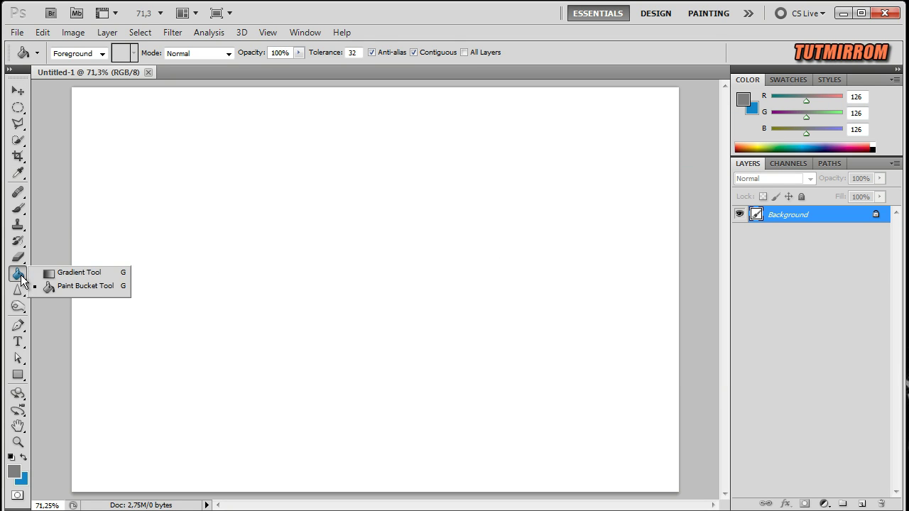
click(96, 286)
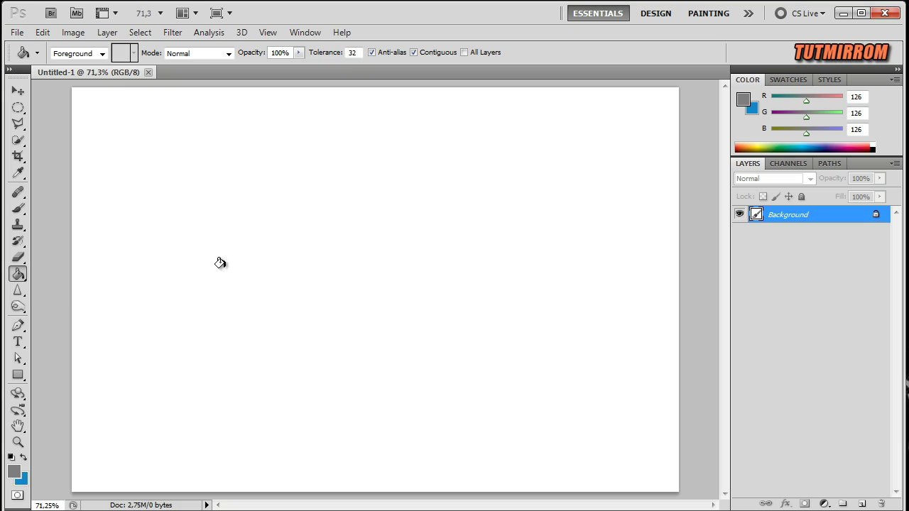
click(254, 248)
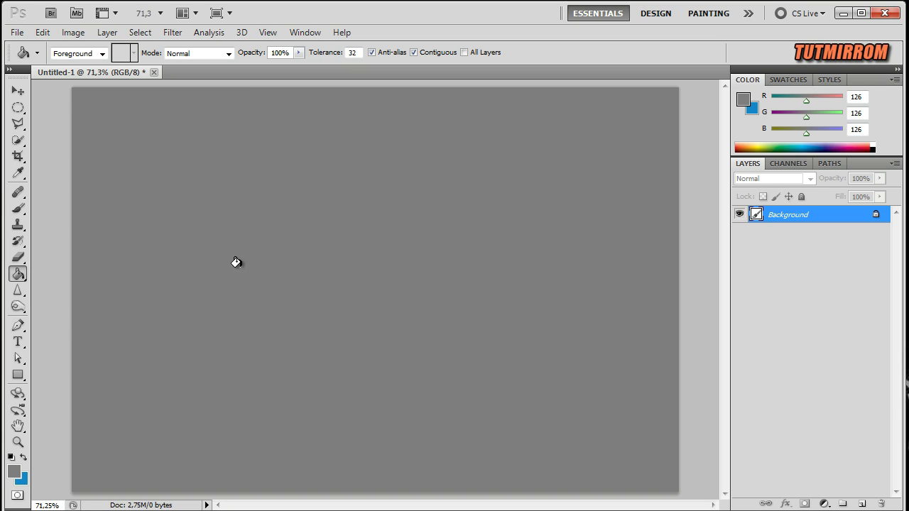
click(20, 94)
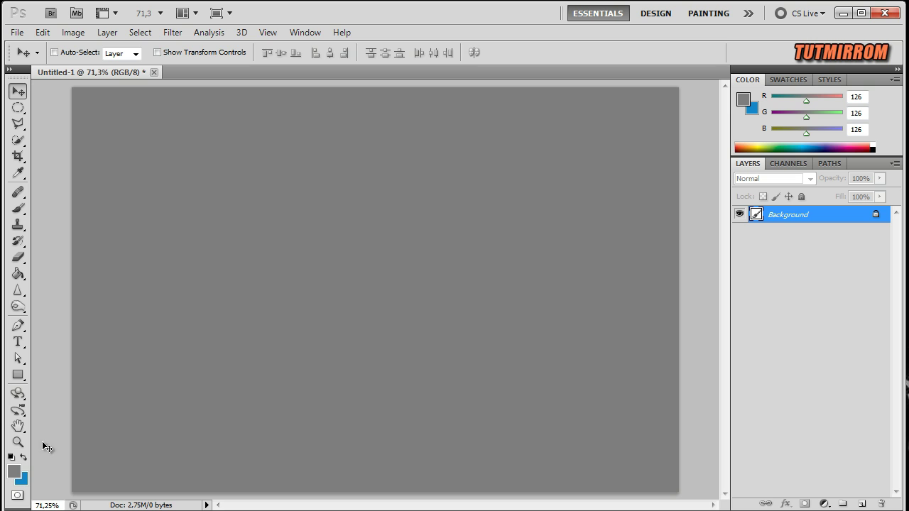
click(17, 472)
Set the foreground to light grey dadada and show the grid
mouse_move(391, 251)
mouse_down()
mouse_move(337, 160)
mouse_move(324, 182)
mouse_up()
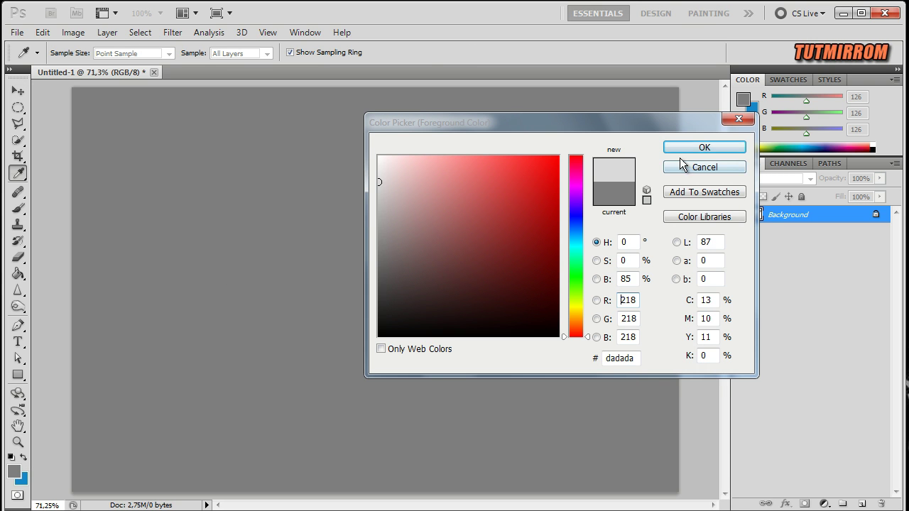
click(702, 147)
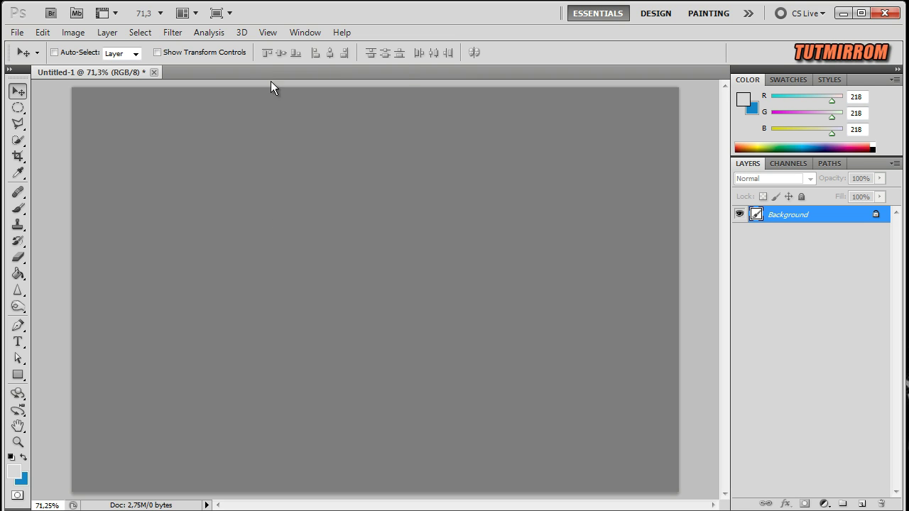
click(267, 36)
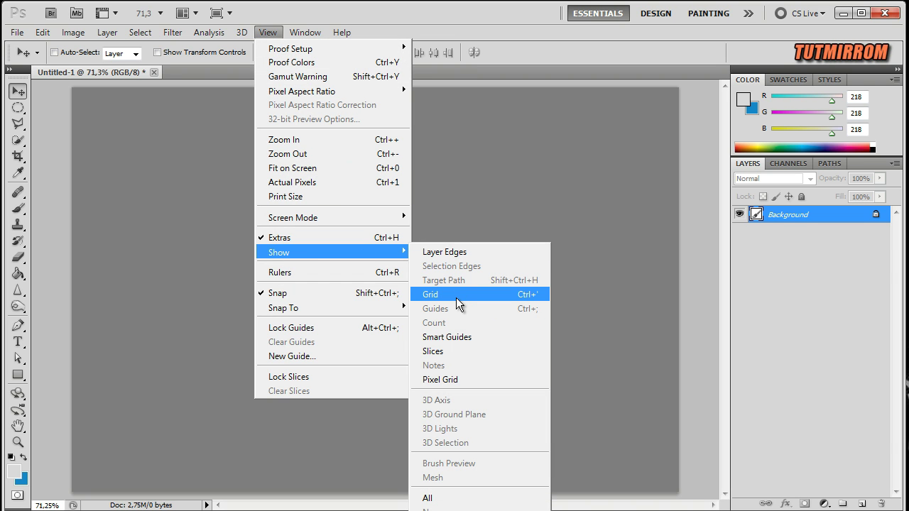
click(456, 298)
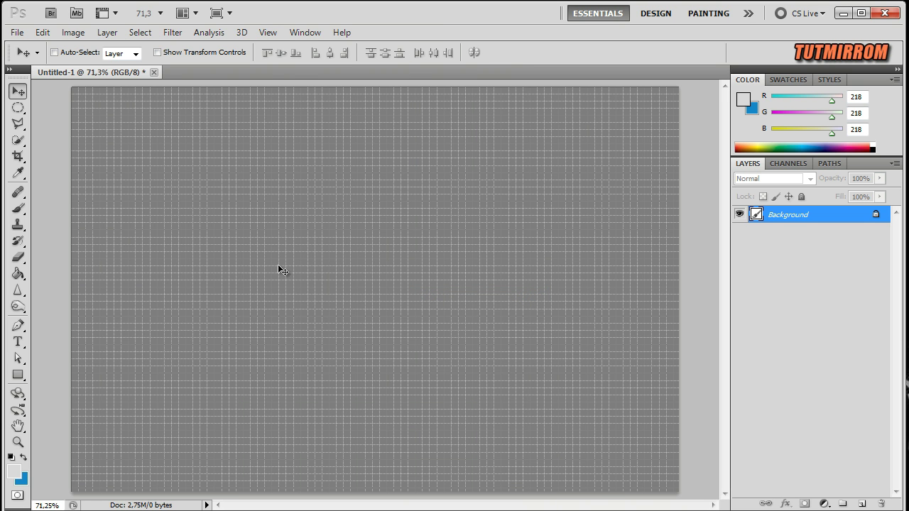
Draw a wide rectangle shape across the upper canvas with the Rectangle Tool
click(18, 375)
right_click(18, 375)
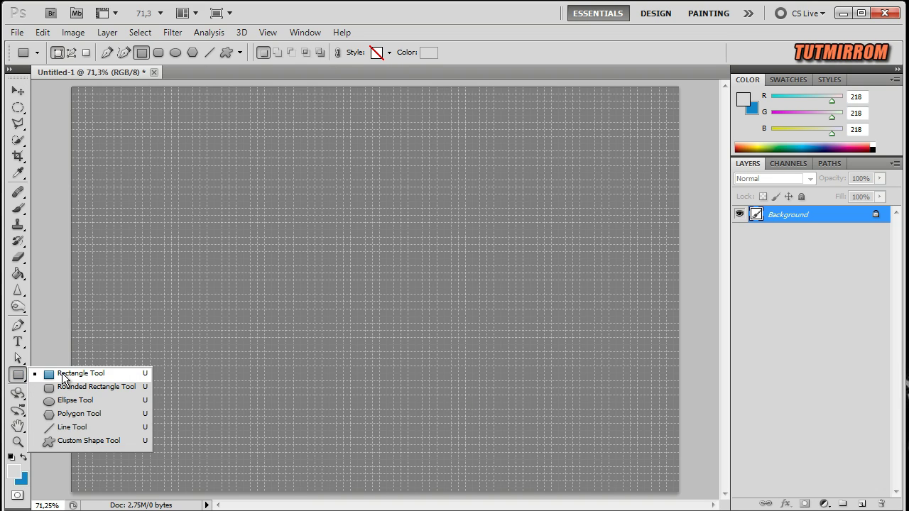
click(63, 379)
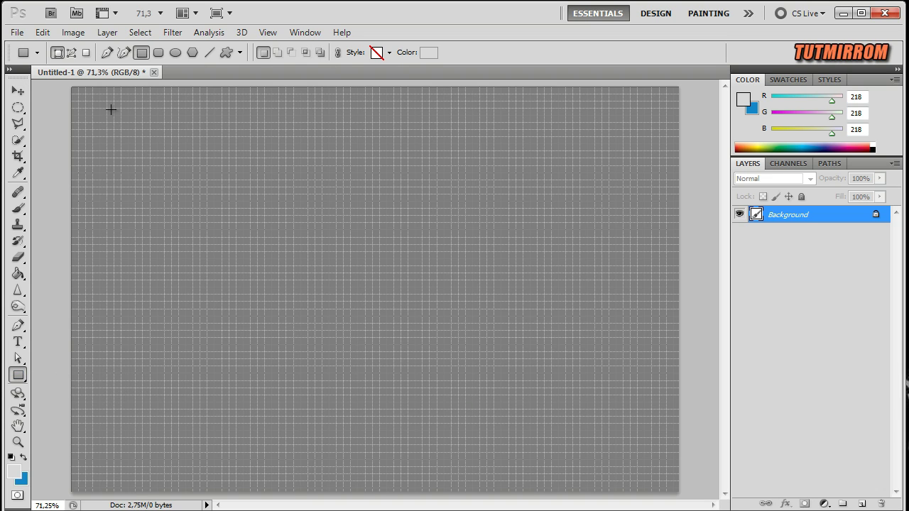
drag(150, 162, 637, 249)
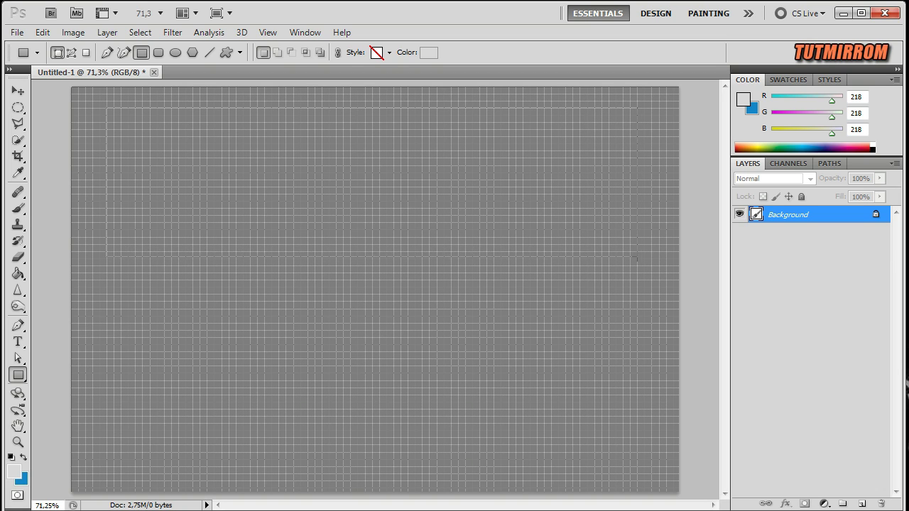
drag(636, 248, 636, 251)
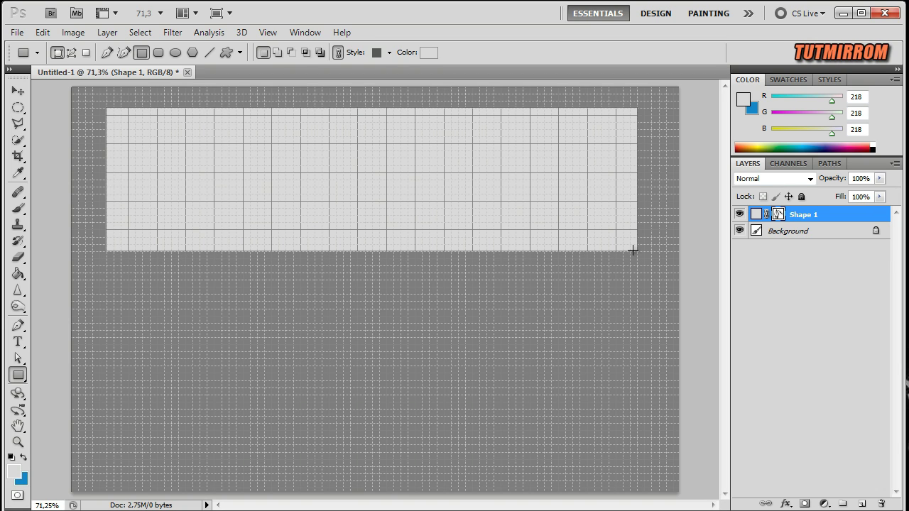
key(v)
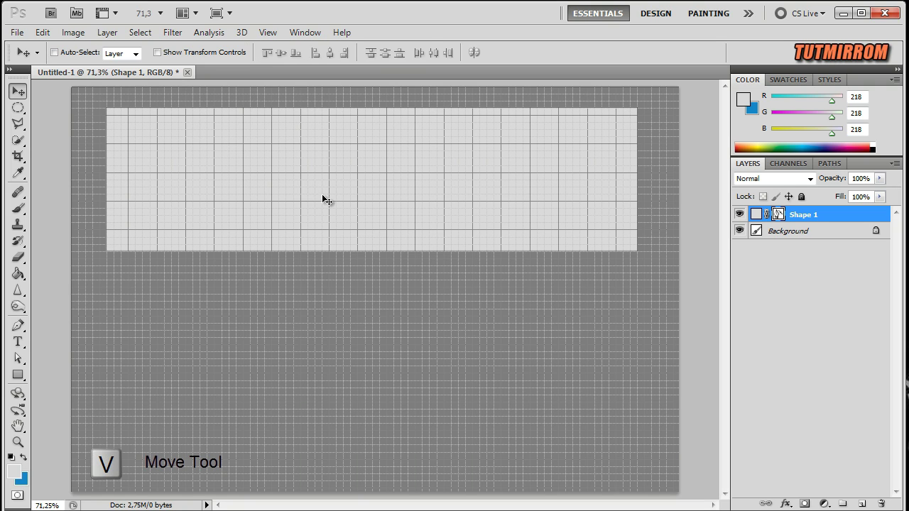
Transform the rectangle slightly wider and lower, commit it, and hide the grid
key(ctrl+t)
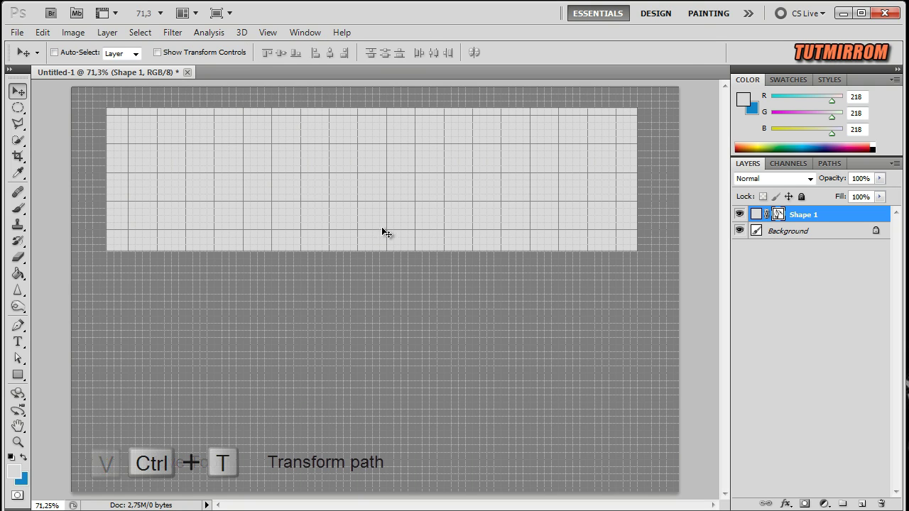
drag(639, 177, 651, 190)
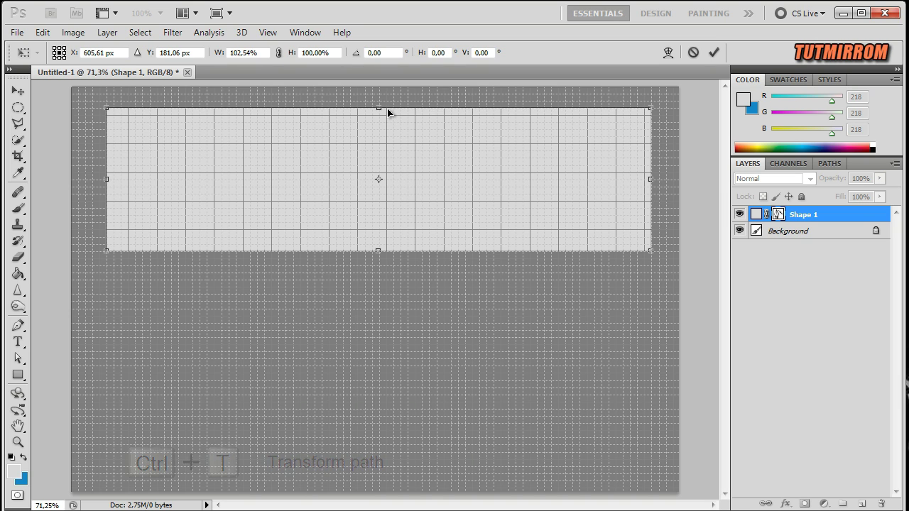
drag(379, 108, 386, 114)
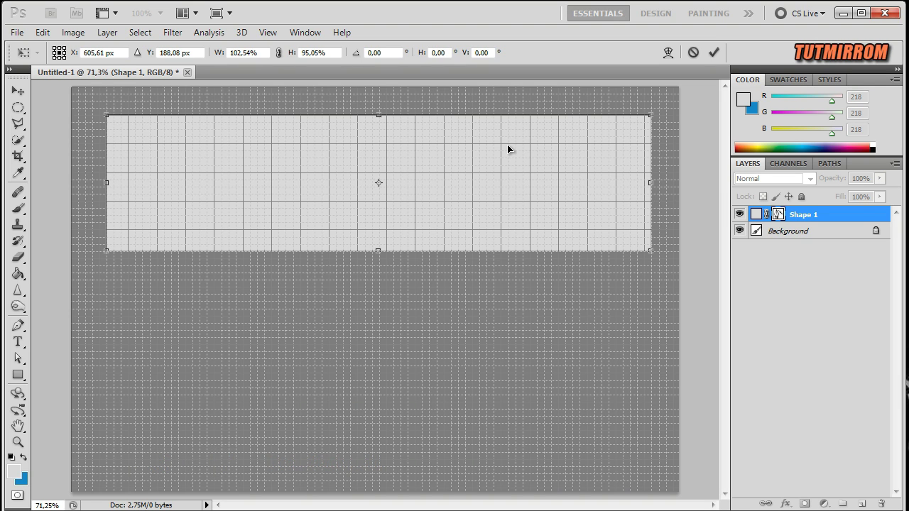
click(714, 53)
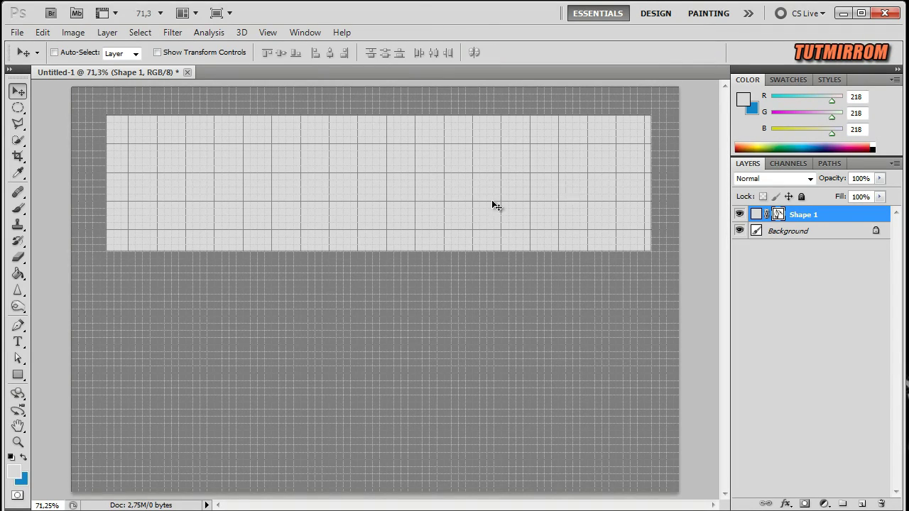
key(ctrl+h)
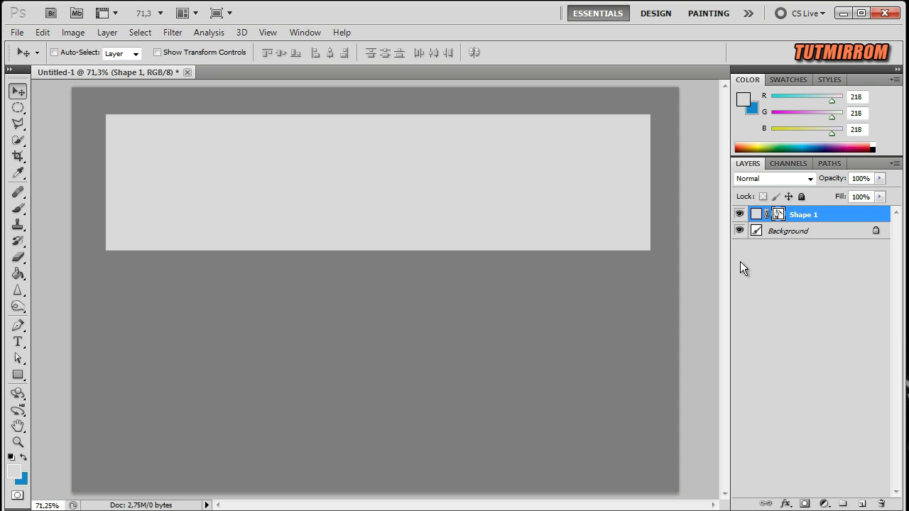
double_click(855, 217)
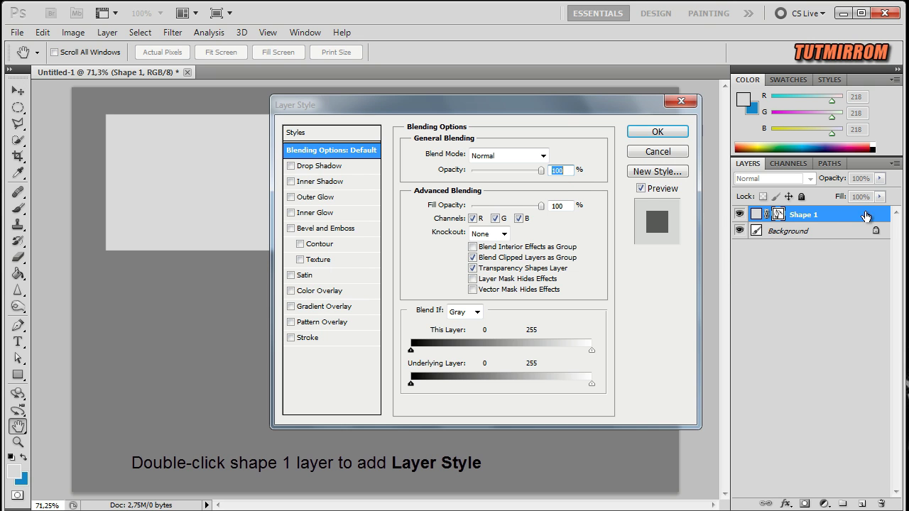
Add a horizontal Gradient Overlay at 0° angle to Shape 1
click(345, 306)
double_click(495, 225)
text(0)
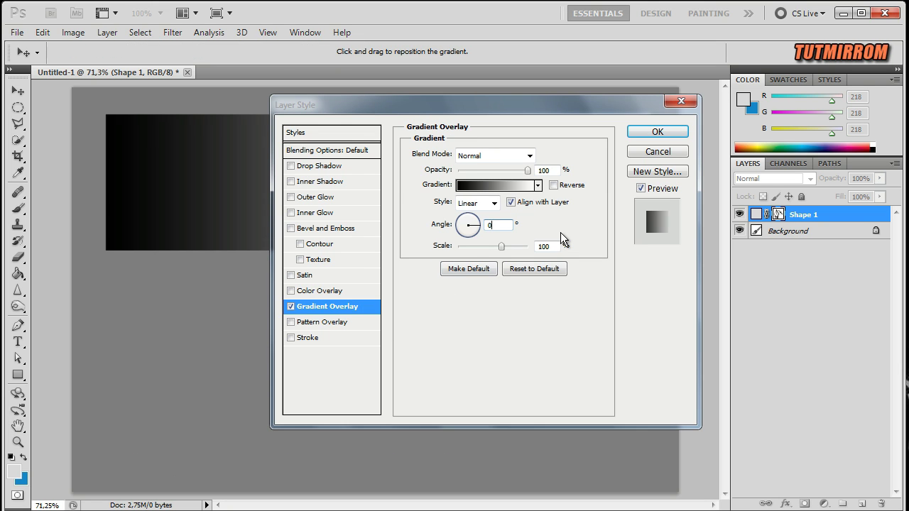
click(490, 185)
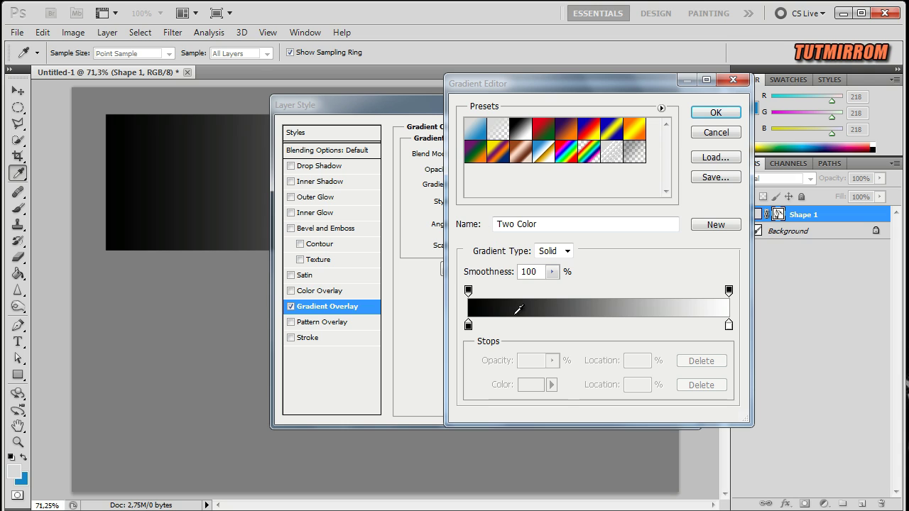
Set the gradient's left colour stop to orange ff9700
click(468, 327)
click(526, 385)
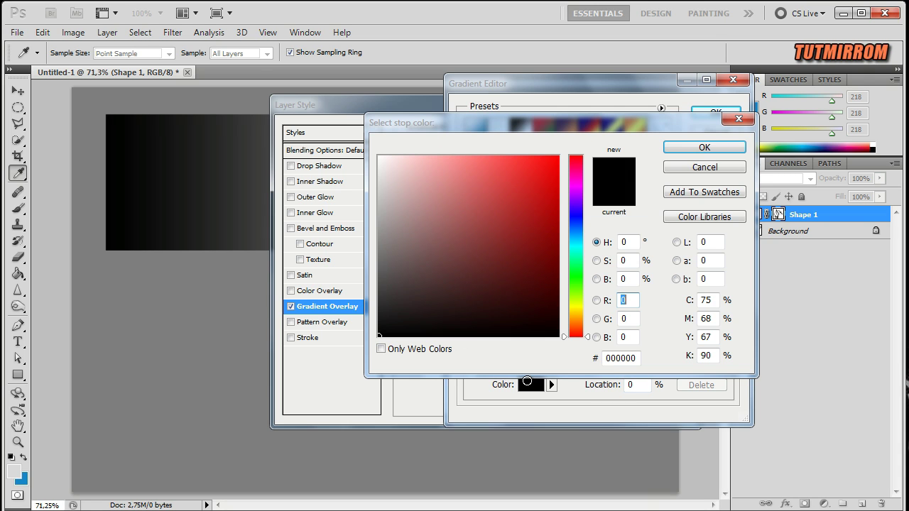
double_click(620, 357)
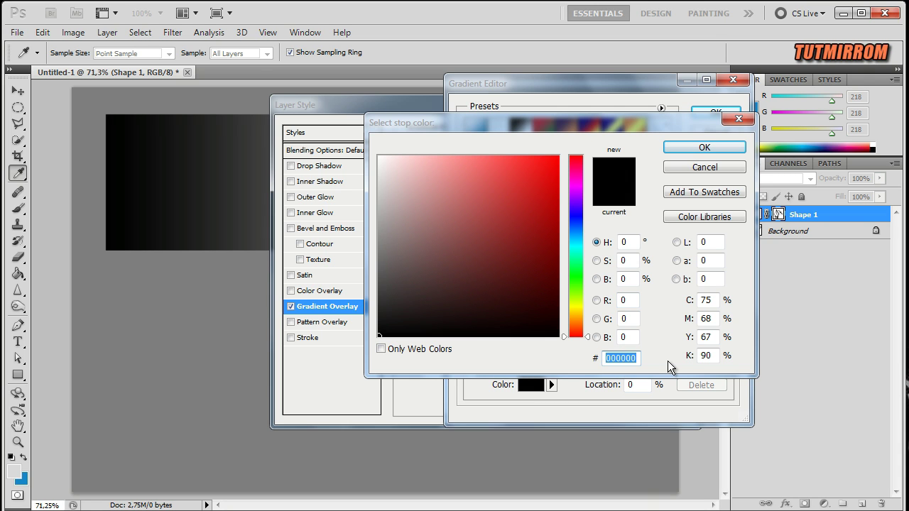
text(ff9700)
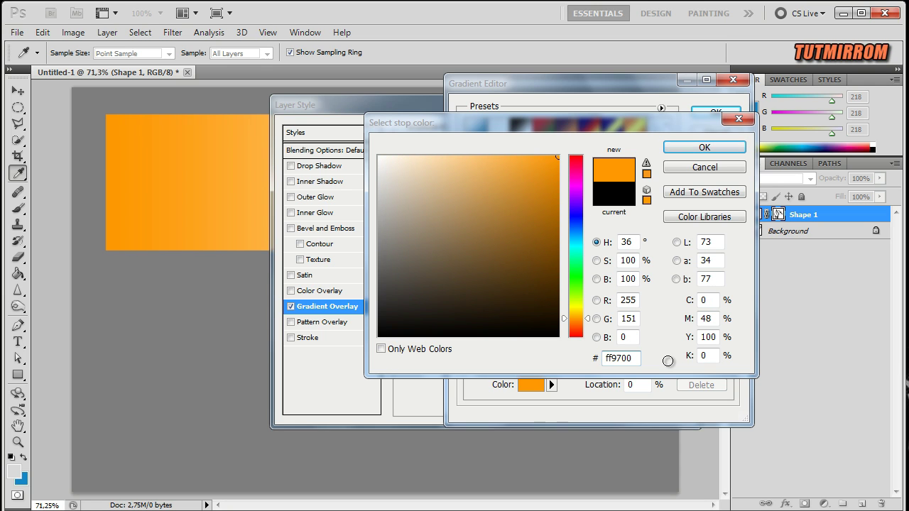
click(702, 147)
Remove the extra end stop, make the right stop ff5200, and apply the gradient
click(730, 326)
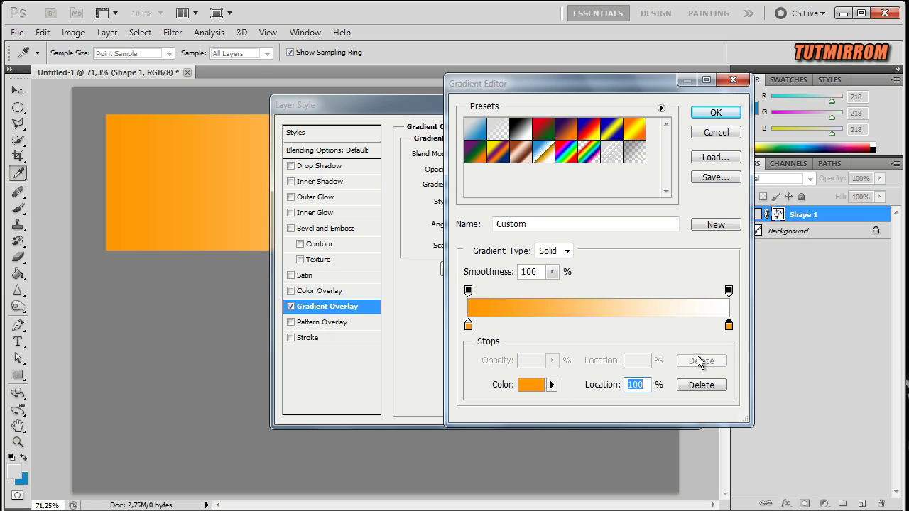
drag(729, 325, 732, 355)
click(732, 325)
click(540, 387)
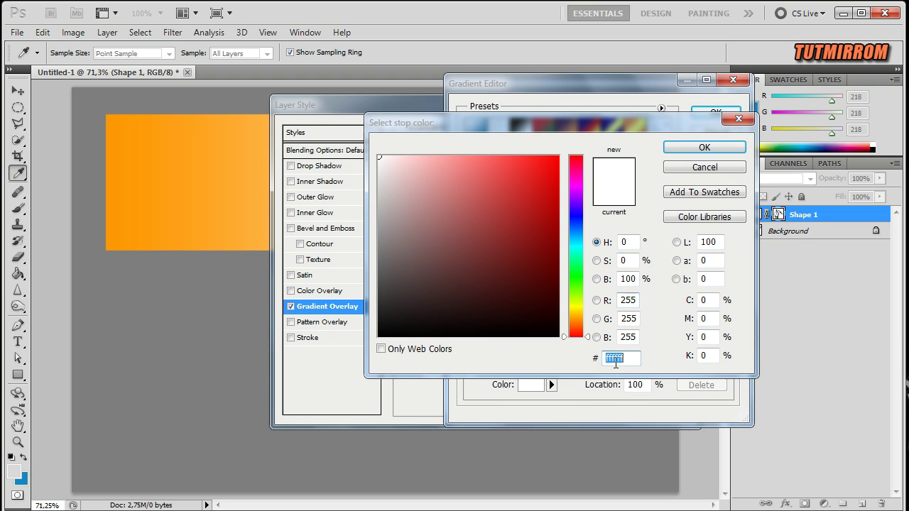
text(ff)
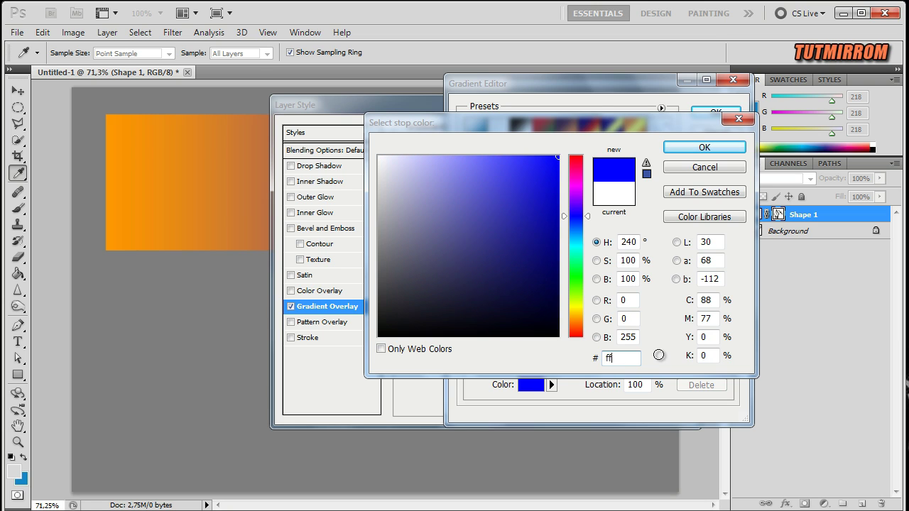
text(5200)
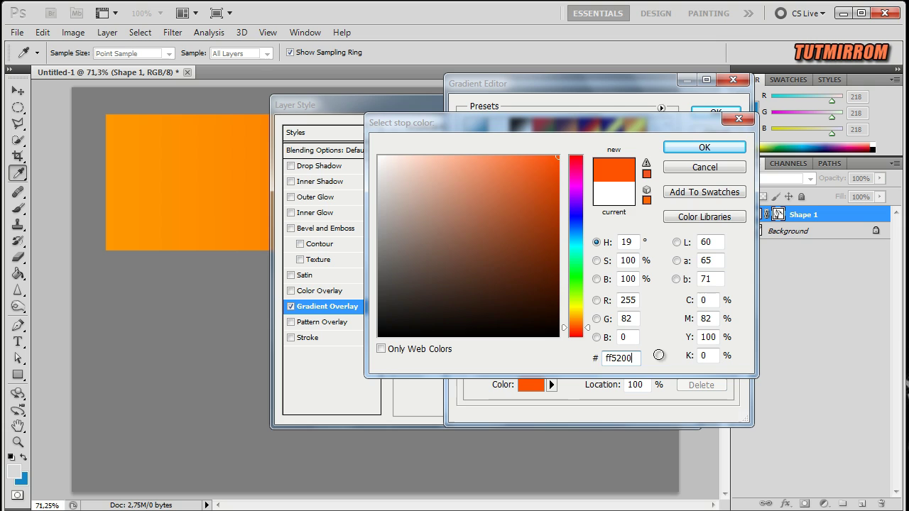
click(680, 150)
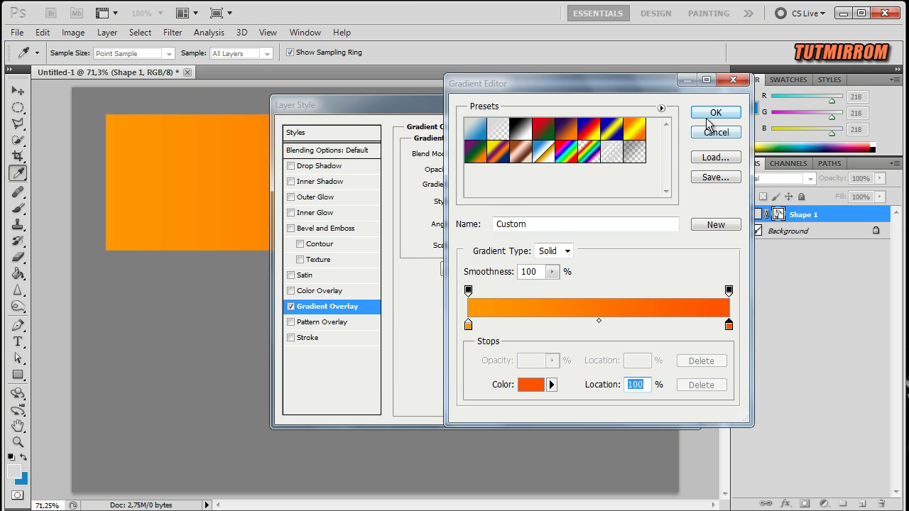
click(708, 119)
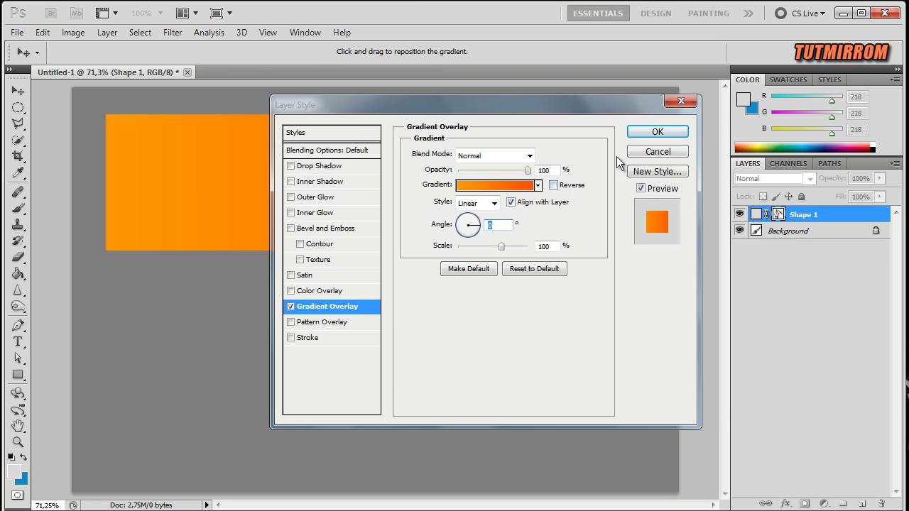
click(637, 133)
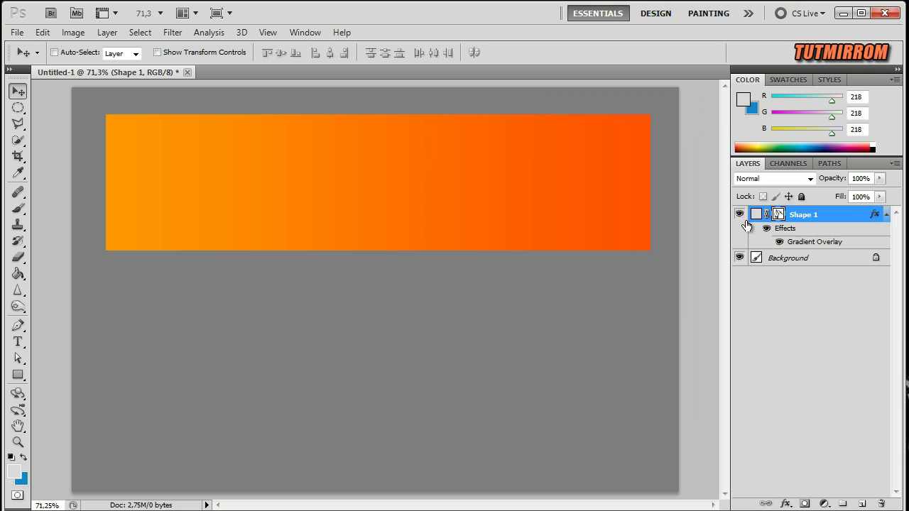
click(887, 214)
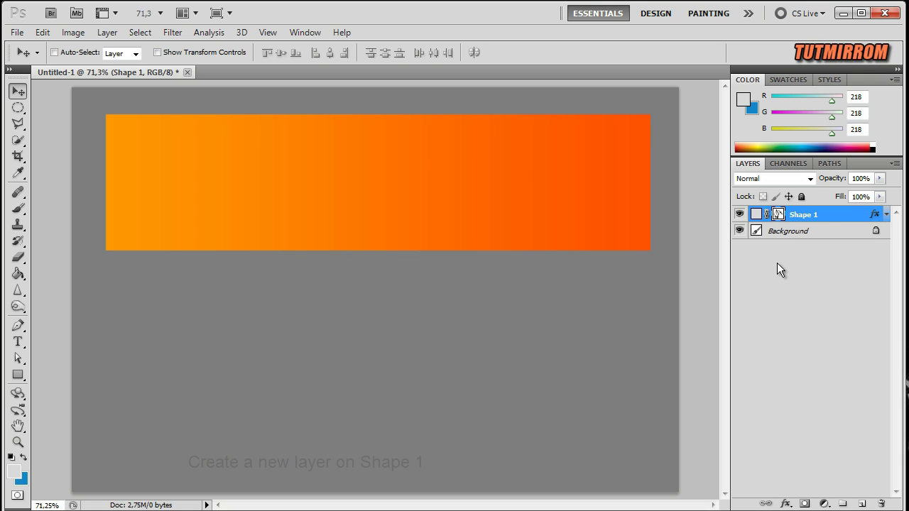
Add a new layer, load Shape 1 as a selection, and set the foreground to white
click(861, 504)
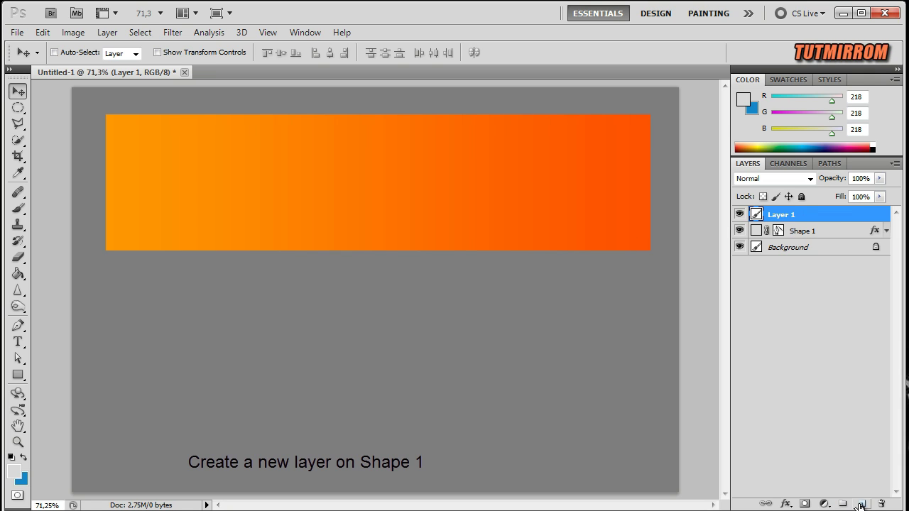
ctrl+click(777, 236)
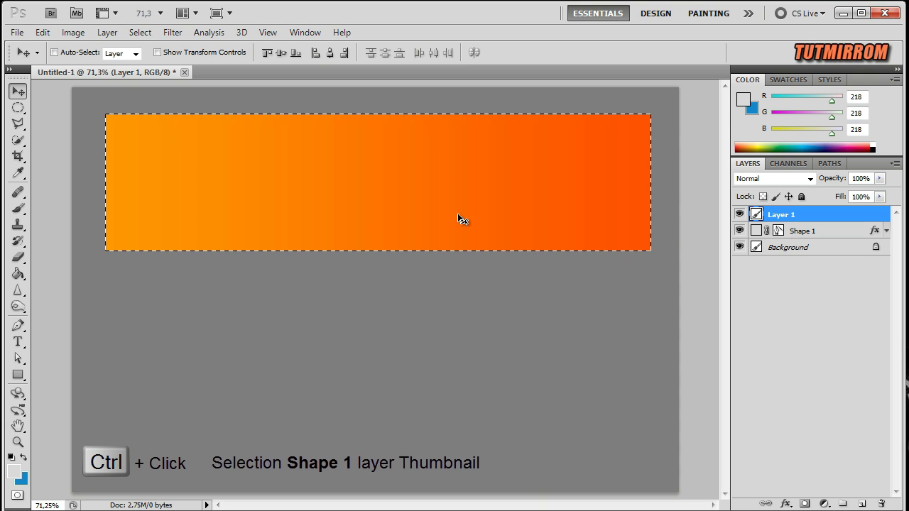
click(13, 471)
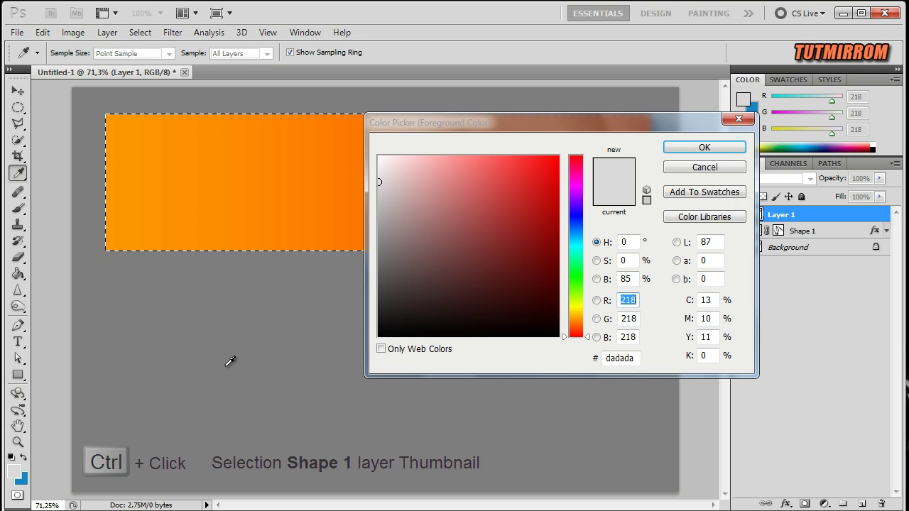
click(379, 156)
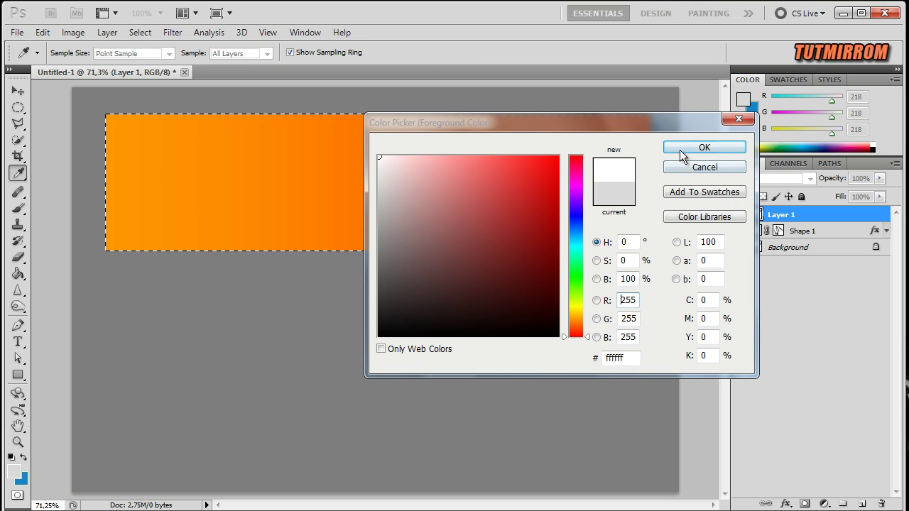
click(681, 150)
key(v)
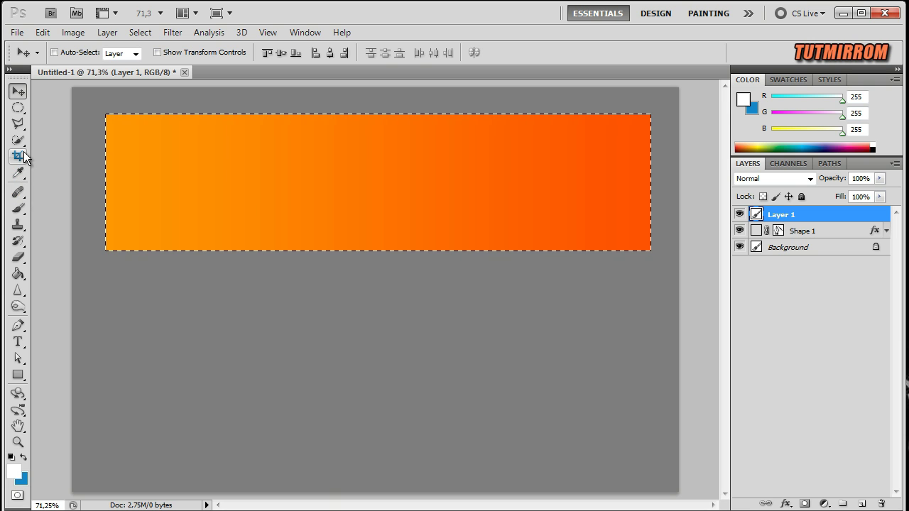
Paint white over the banner's right end with a 60 px hard round brush
click(18, 208)
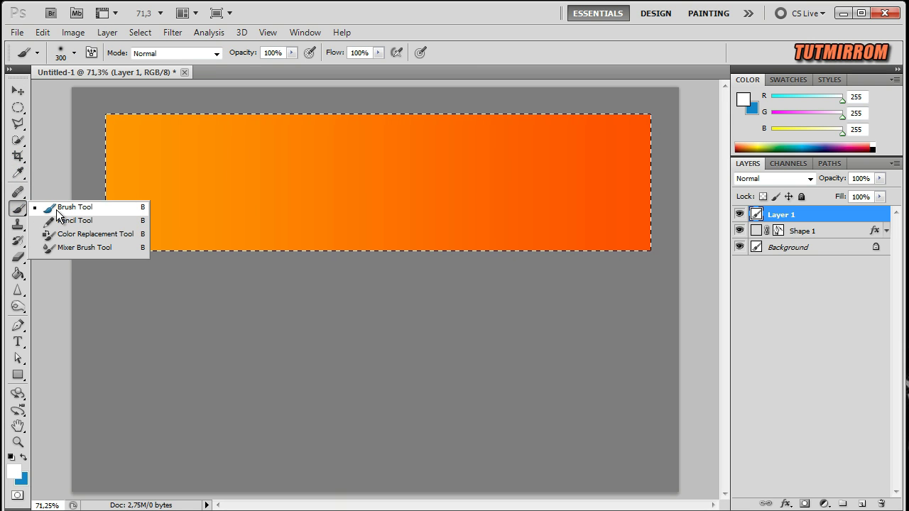
click(56, 210)
click(74, 53)
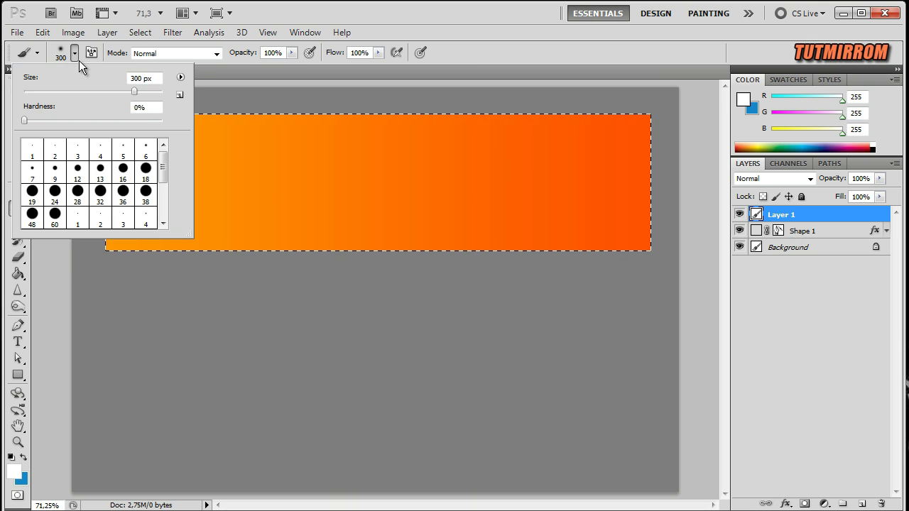
click(54, 216)
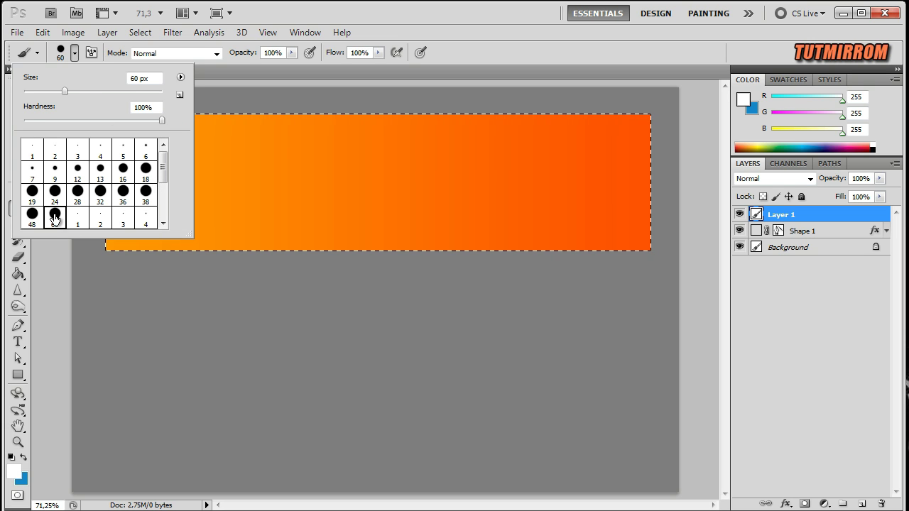
click(478, 65)
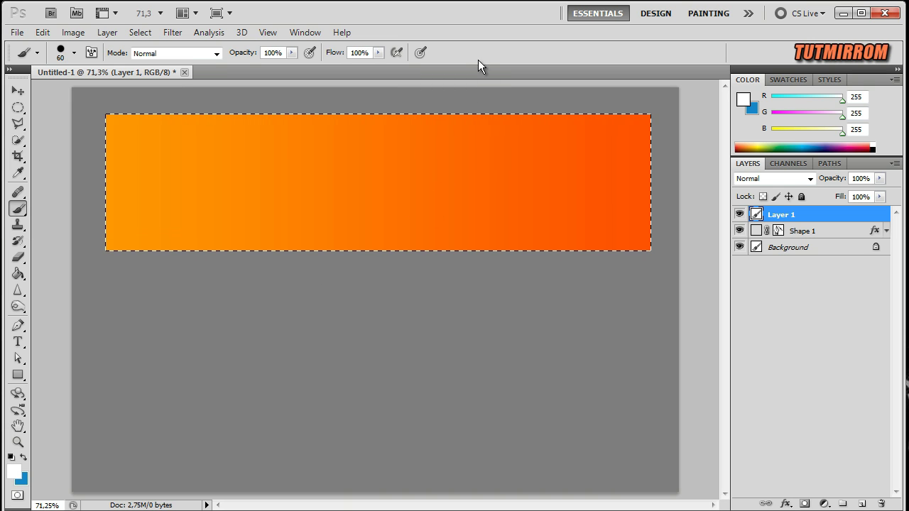
mouse_move(609, 185)
mouse_down()
mouse_move(637, 113)
mouse_move(636, 258)
mouse_move(601, 154)
mouse_move(588, 206)
mouse_move(584, 136)
mouse_move(599, 237)
mouse_move(552, 193)
mouse_move(588, 133)
mouse_move(566, 197)
mouse_move(575, 251)
mouse_move(552, 196)
mouse_move(554, 167)
mouse_up()
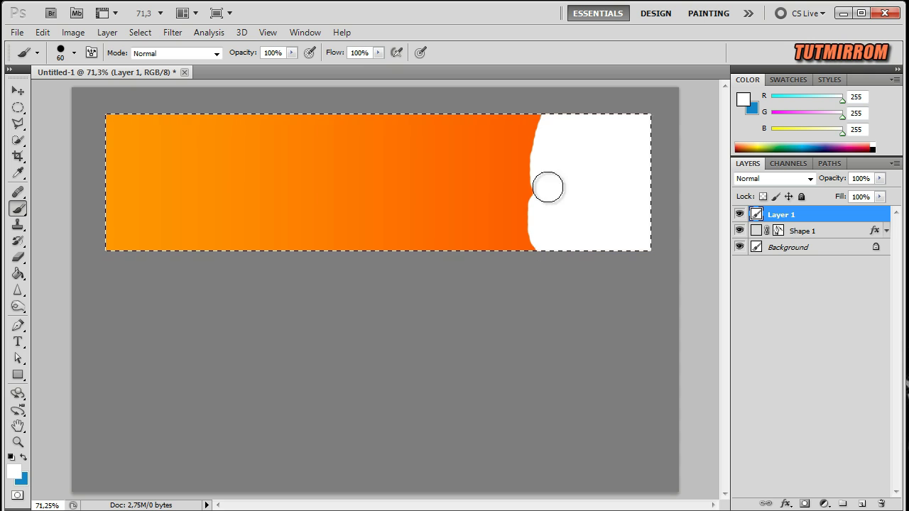
drag(558, 135, 573, 249)
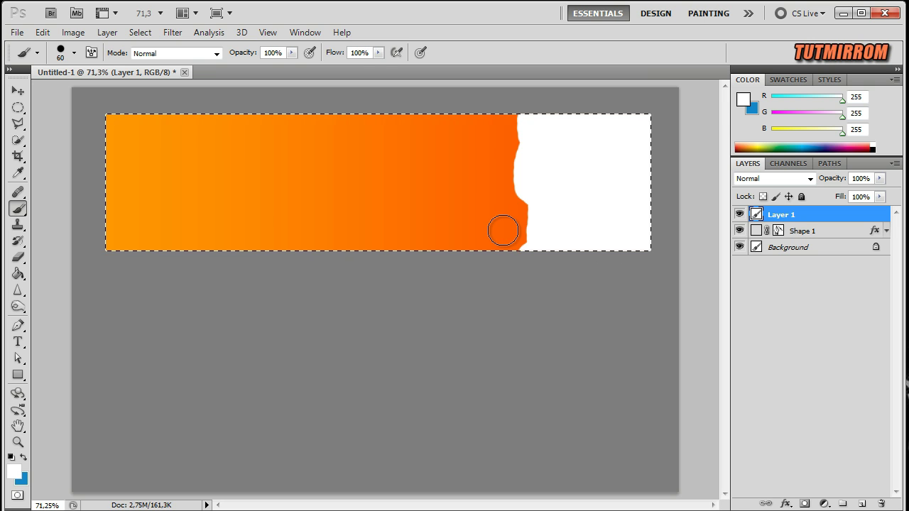
key(F5)
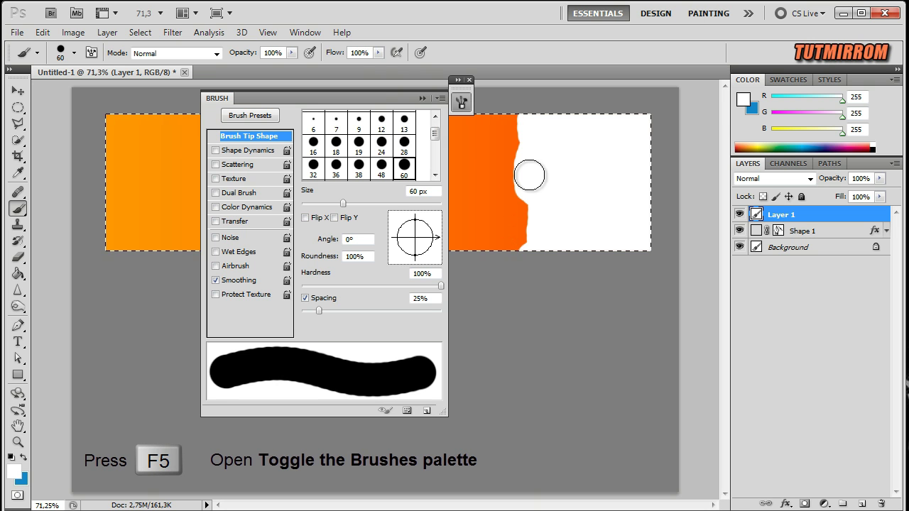
Make an 82 px spaced brush with size jitter (38% minimum) and scattering, then dab the edge
drag(386, 98, 311, 101)
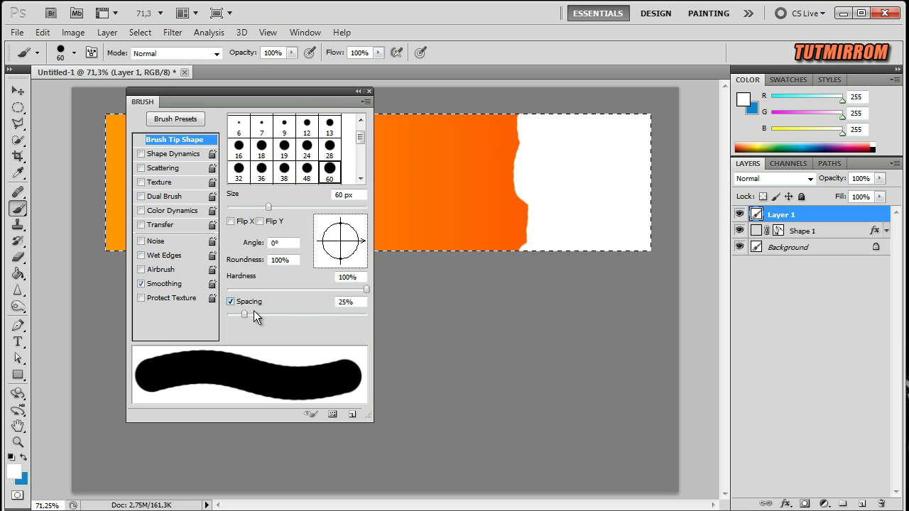
drag(245, 314, 316, 324)
drag(276, 216, 284, 217)
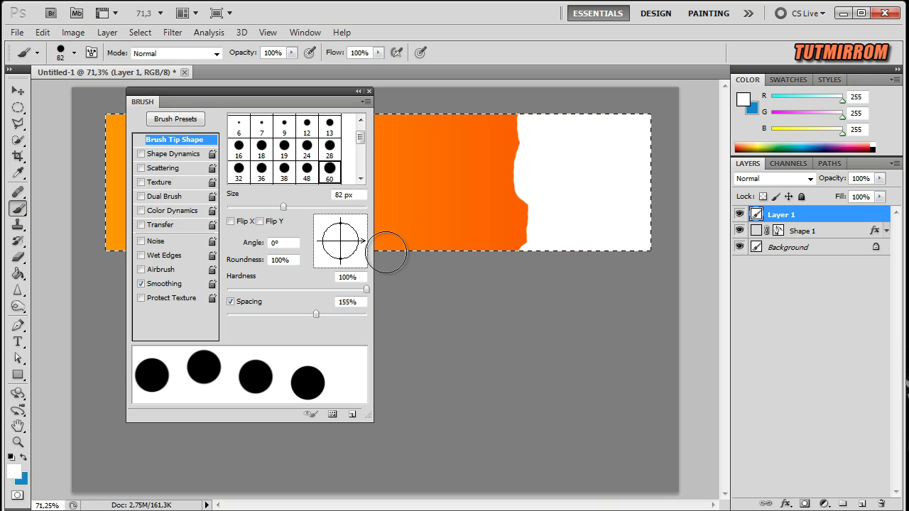
click(183, 155)
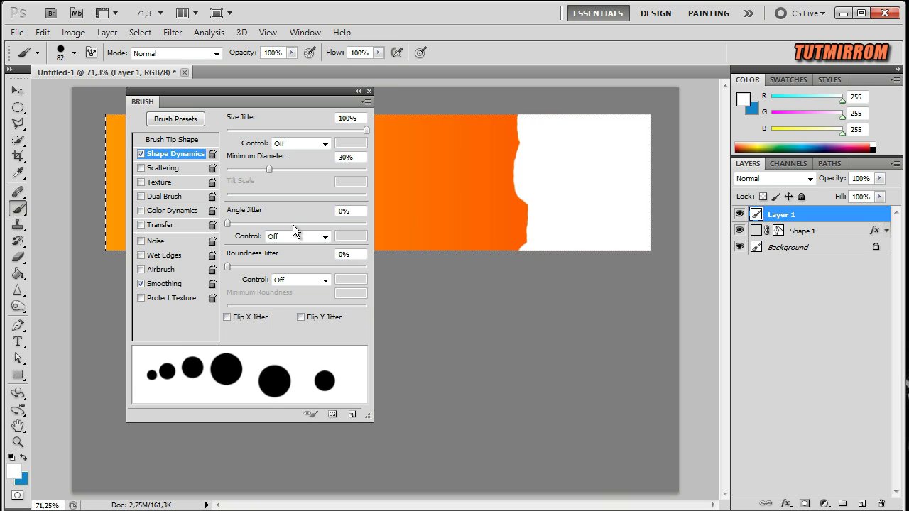
drag(272, 173, 280, 178)
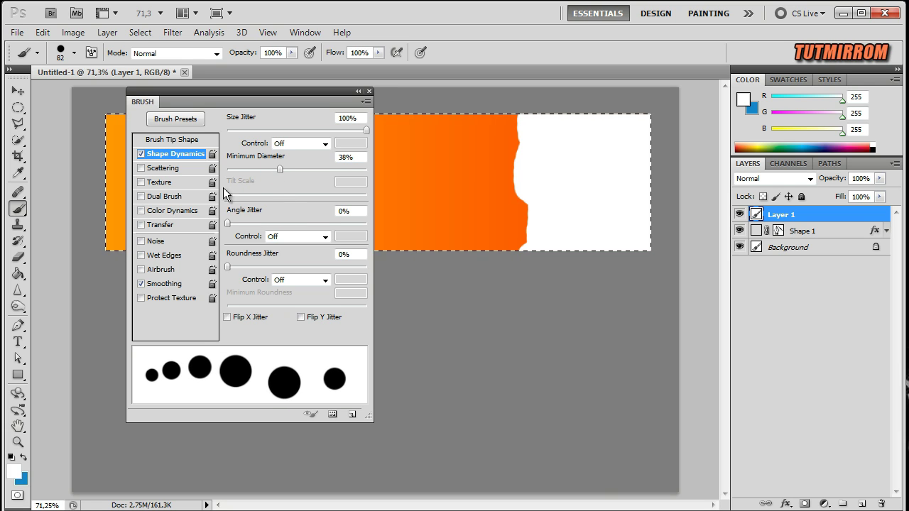
click(178, 169)
drag(243, 133, 254, 135)
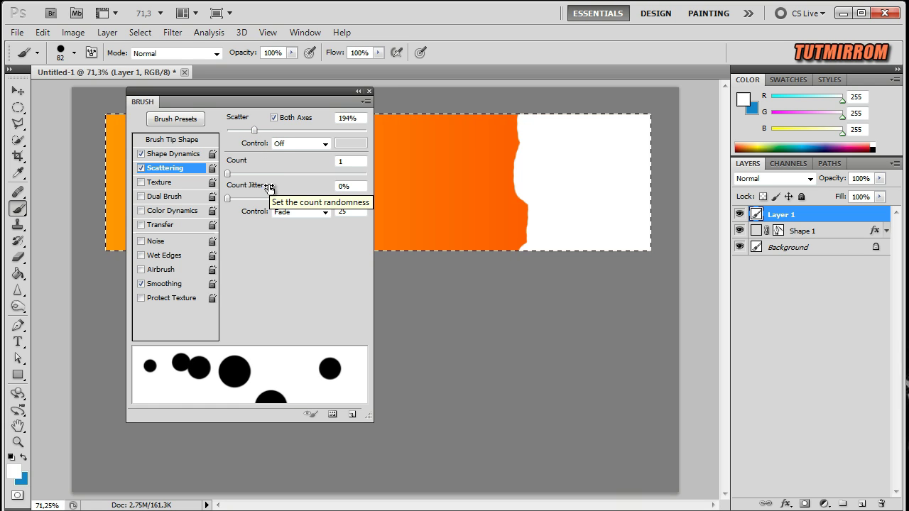
drag(507, 215, 473, 152)
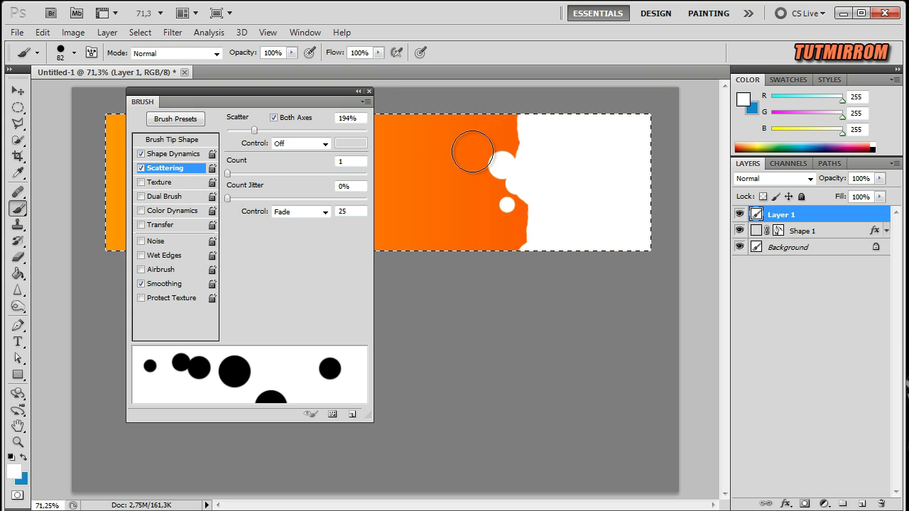
Undo the last dots and redo white dabs along the orange/white edge
key(ctrl+z)
click(514, 135)
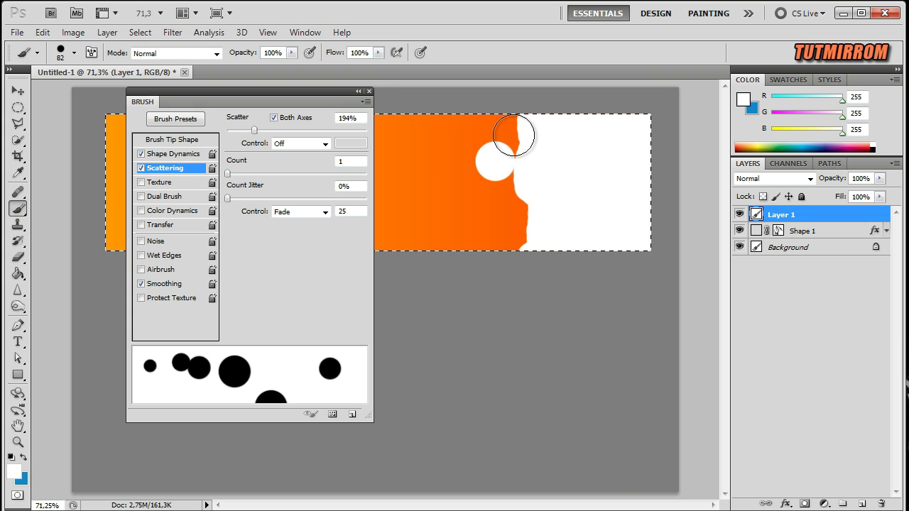
click(516, 194)
click(531, 222)
click(529, 219)
mouse_move(521, 176)
mouse_down()
mouse_move(522, 218)
mouse_move(451, 178)
mouse_move(462, 138)
mouse_move(477, 124)
mouse_move(483, 138)
mouse_up()
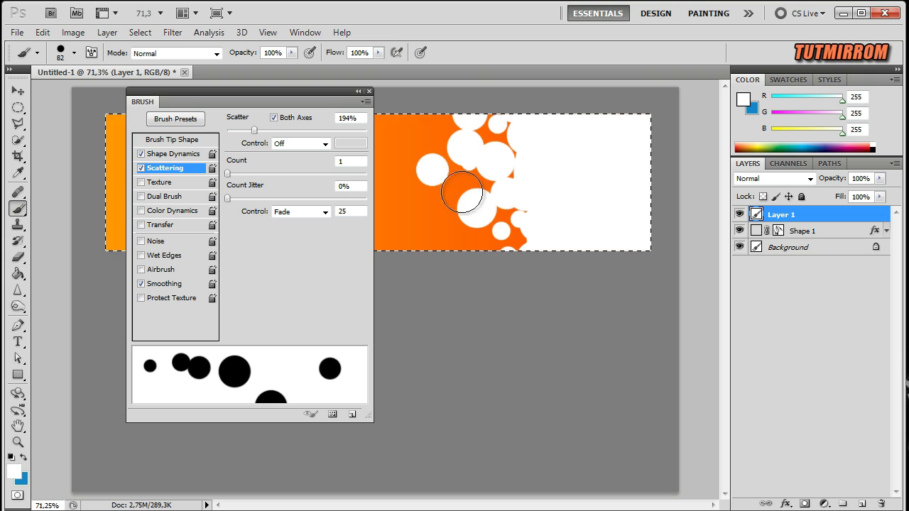
Shrink the brush to 35 px and scatter small white dots along the edge
click(181, 140)
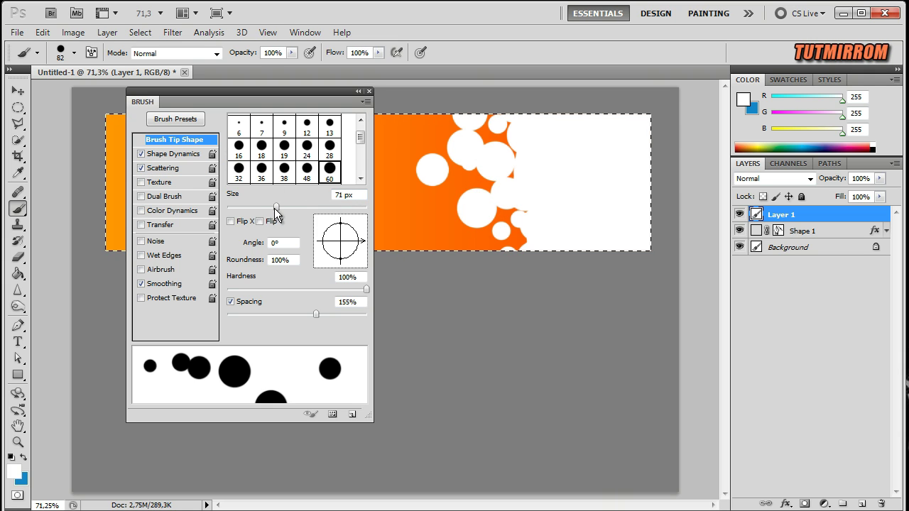
key(bracketleft)
key(bracketleft)
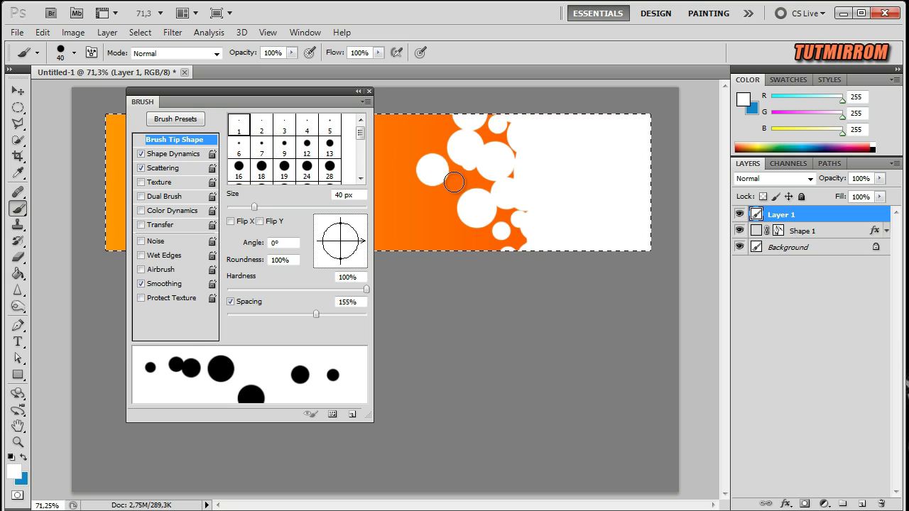
key(bracketleft)
drag(478, 185, 489, 156)
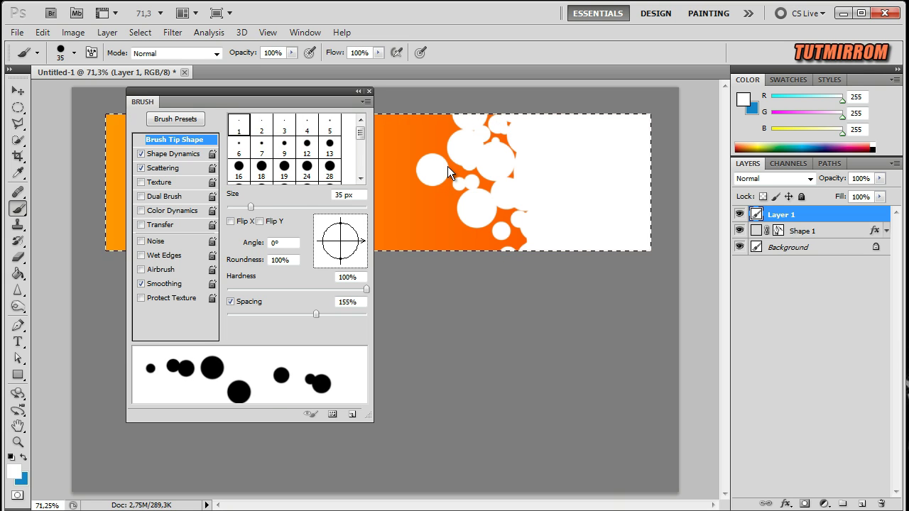
mouse_move(488, 235)
mouse_down()
mouse_move(516, 236)
mouse_move(506, 215)
mouse_move(522, 211)
mouse_move(512, 134)
mouse_up()
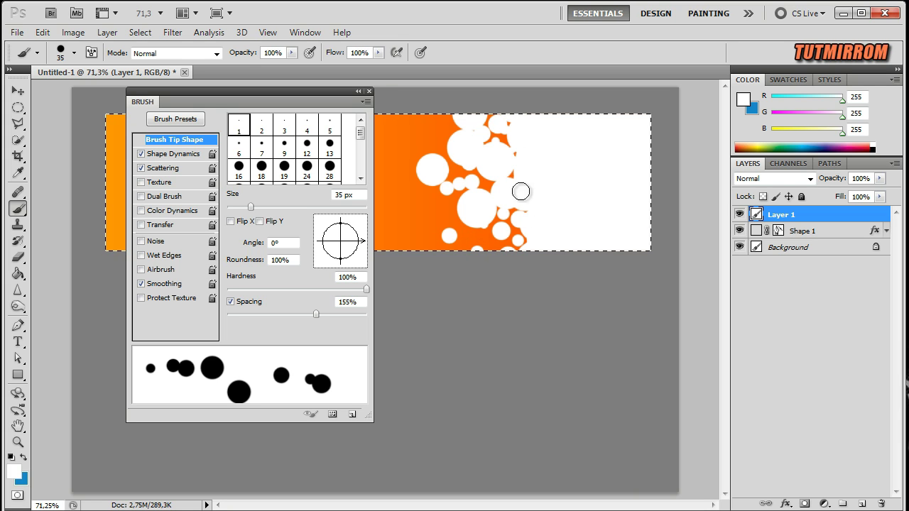
drag(531, 238, 530, 237)
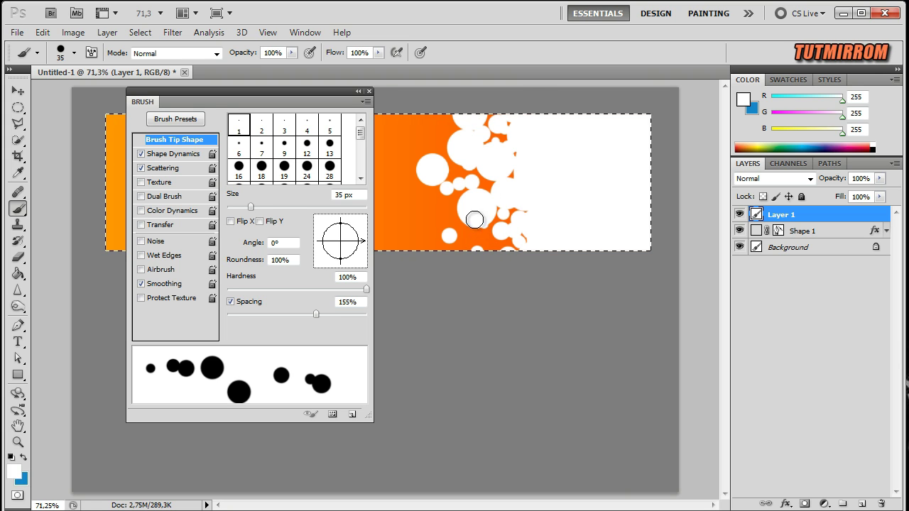
Scatter larger 60 px white dots across the lower orange area and close brush settings
key(bracketright)
key(bracketright)
key(bracketright)
key(bracketright)
key(bracketright)
key(bracketright)
mouse_move(485, 245)
mouse_down()
mouse_move(466, 244)
mouse_move(508, 227)
mouse_move(462, 222)
mouse_move(450, 126)
mouse_move(454, 146)
mouse_up()
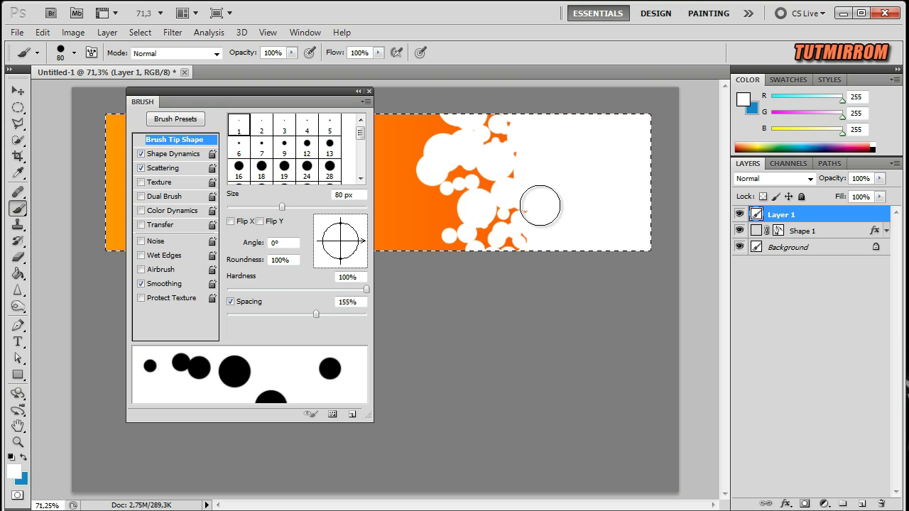
key(z)
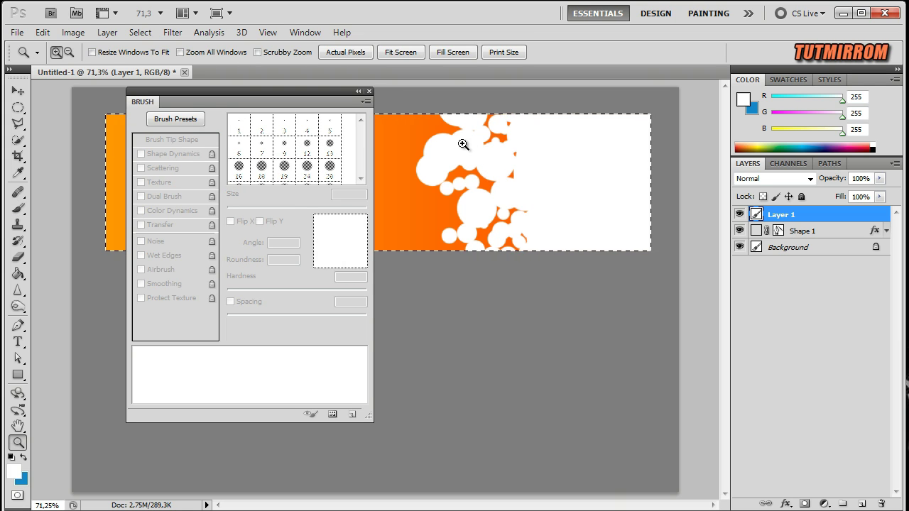
click(370, 91)
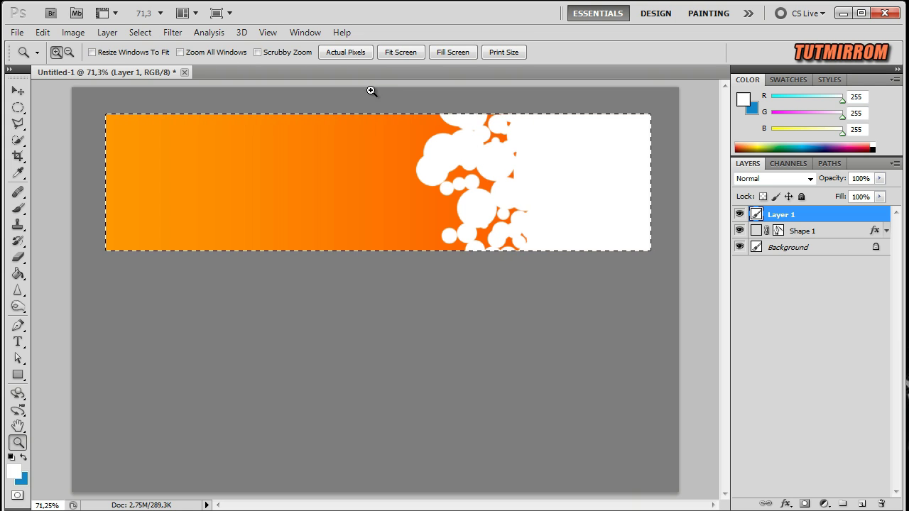
Cover the remaining orange spots with 50 px white dabs, then deselect
click(18, 209)
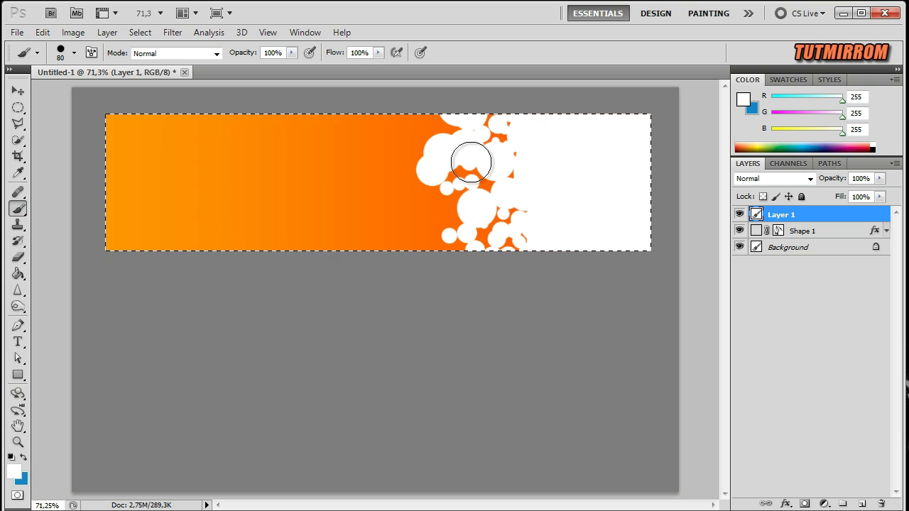
key(bracketleft)
key(bracketleft)
key(bracketleft)
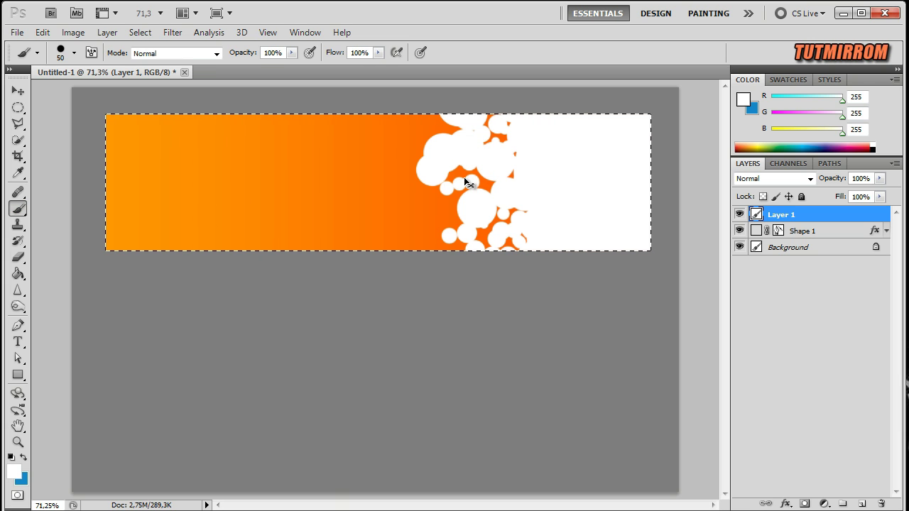
key(ctrl+z)
click(466, 171)
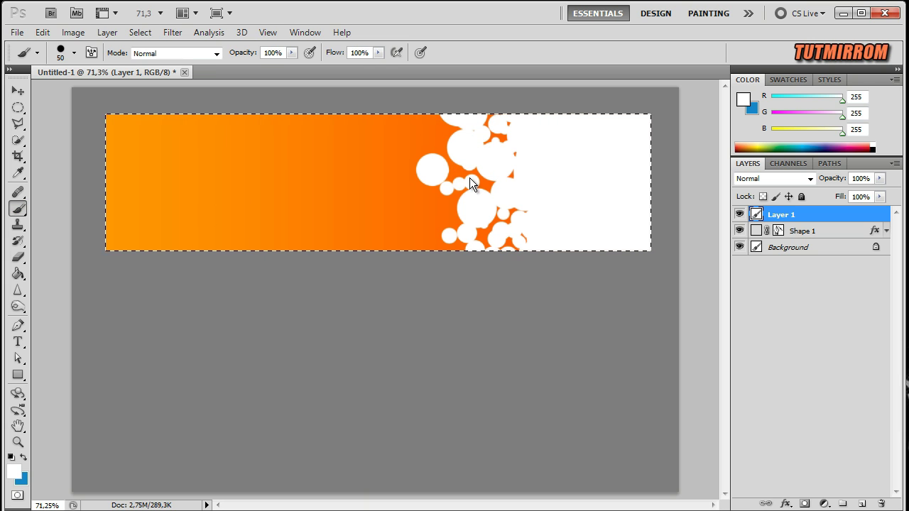
click(471, 175)
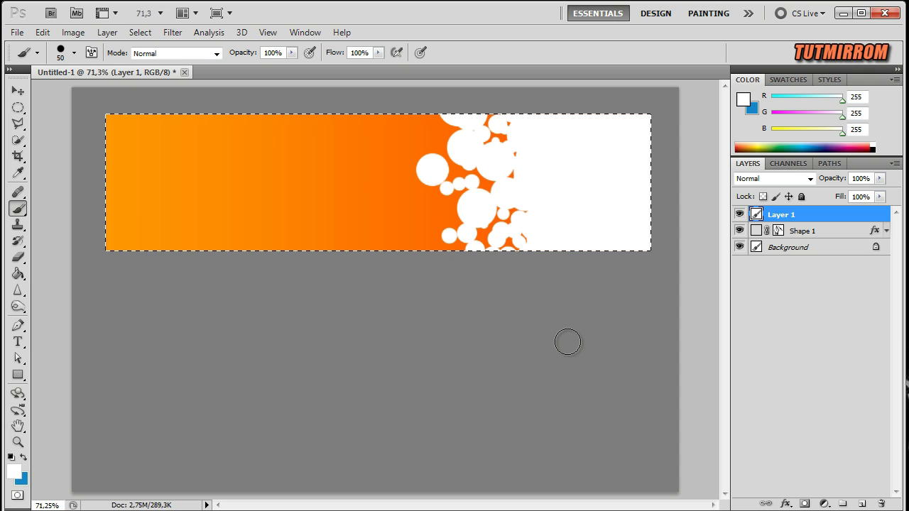
click(496, 126)
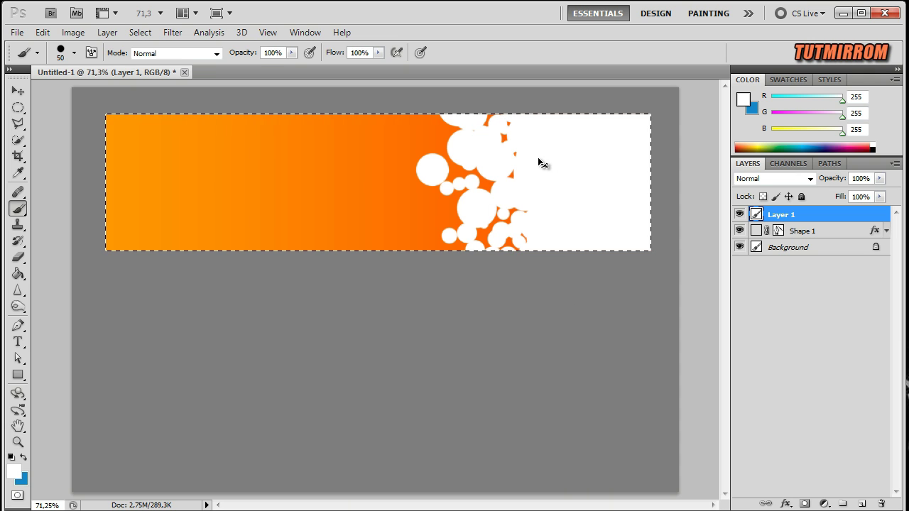
click(442, 219)
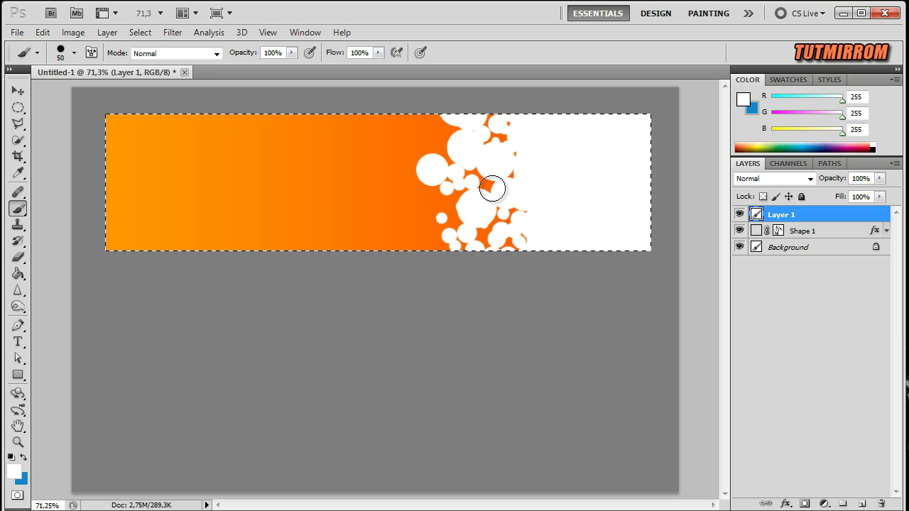
click(446, 138)
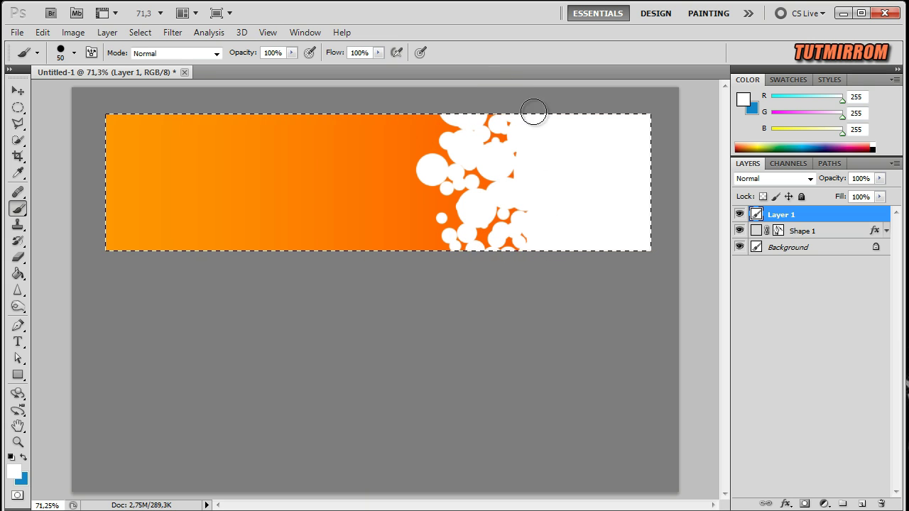
click(497, 122)
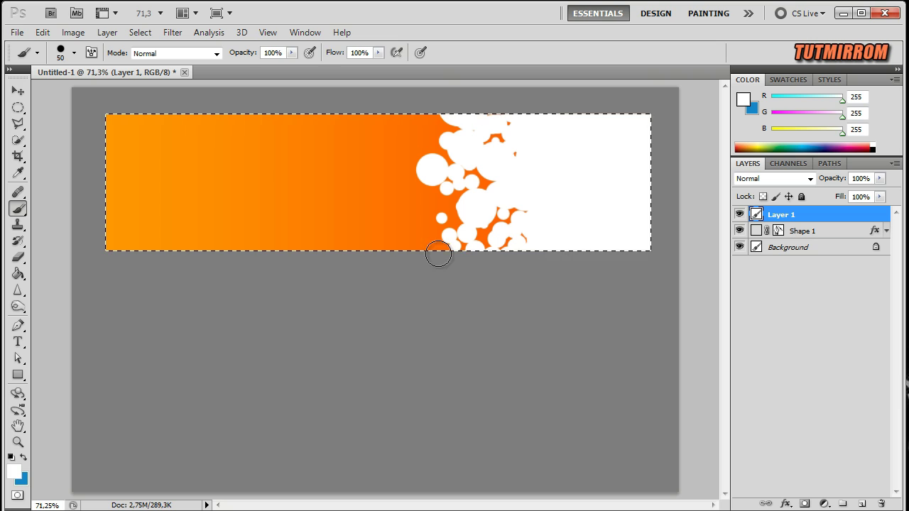
key(v)
key(ctrl+d)
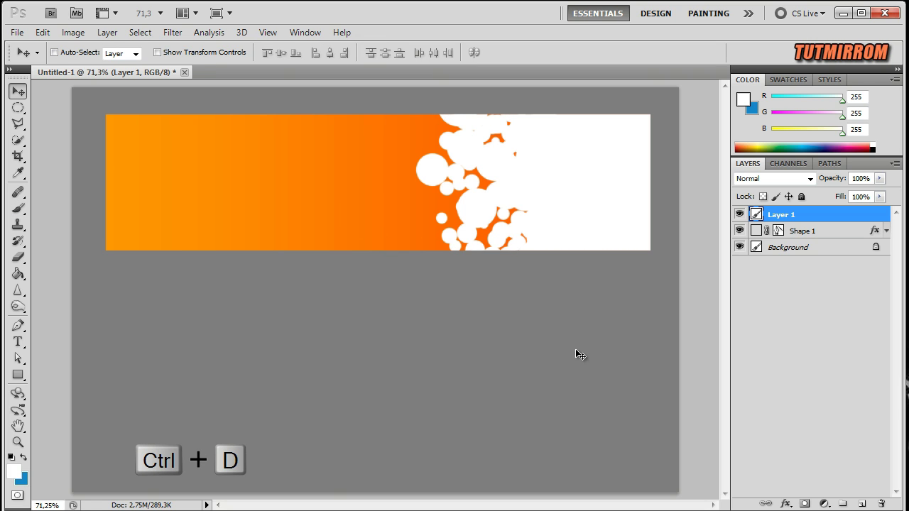
Load the banner selection, add a new layer, and draw a large elliptical circle selection
ctrl+click(778, 231)
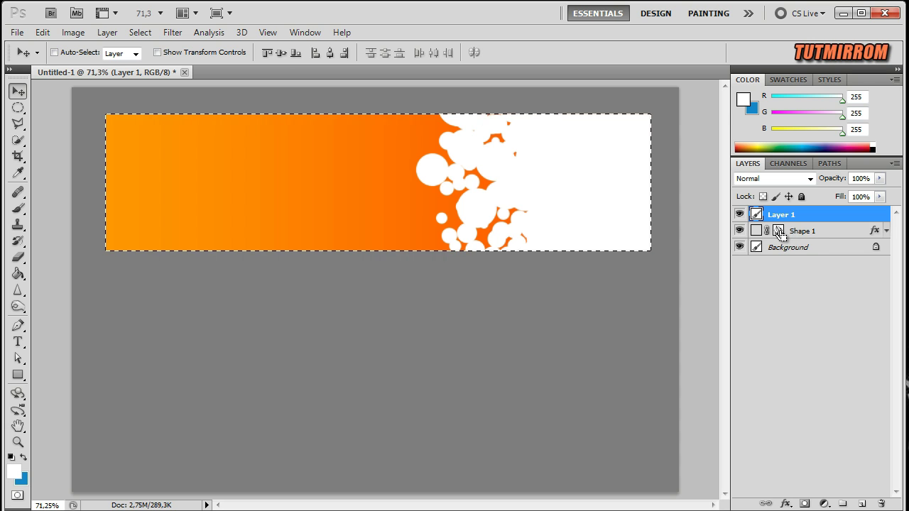
click(861, 504)
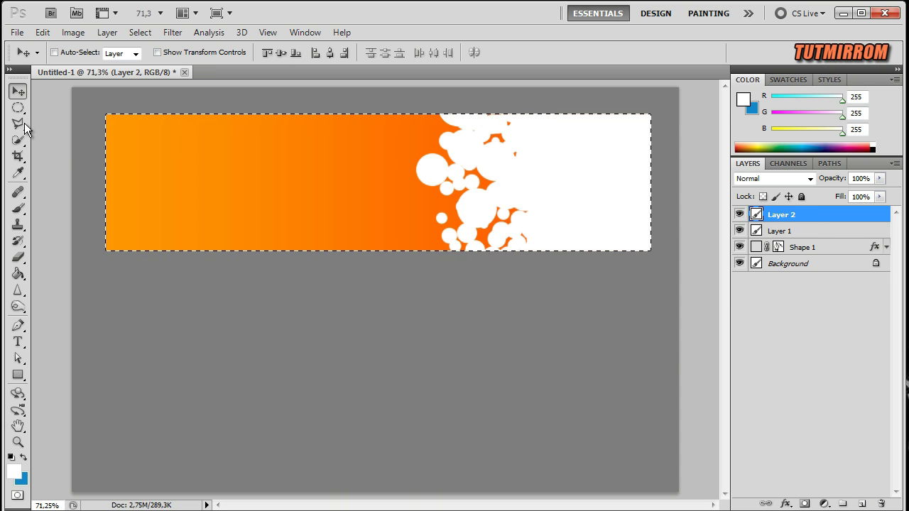
click(18, 107)
right_click(18, 108)
click(50, 117)
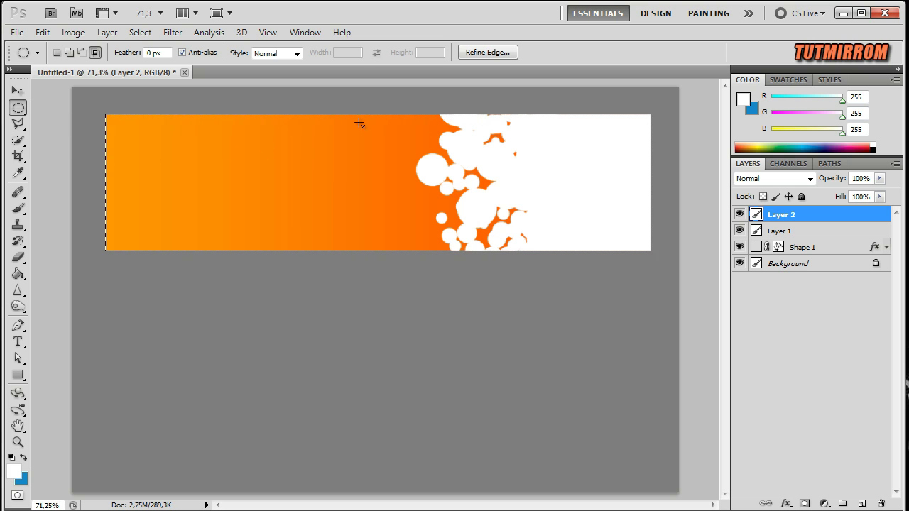
drag(462, 181, 605, 320)
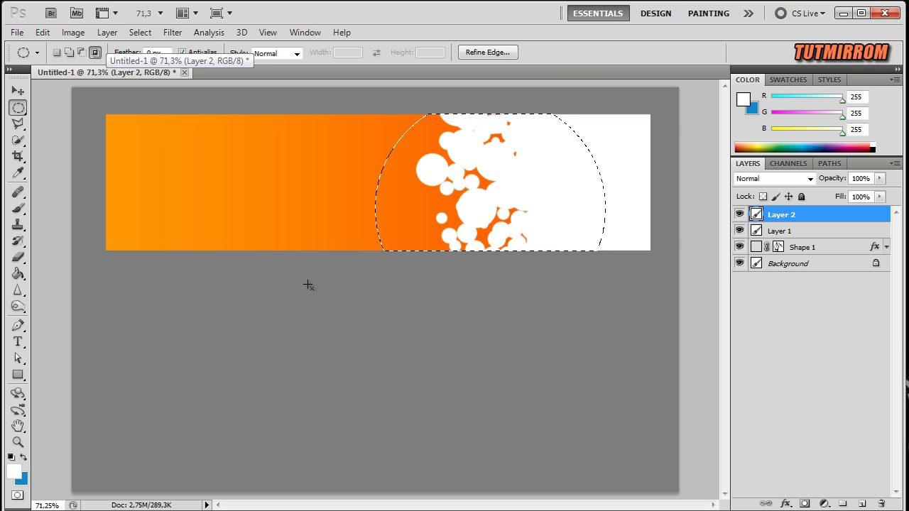
Fill the circle white, deselect, and move Layer 2 below Layer 1
click(18, 274)
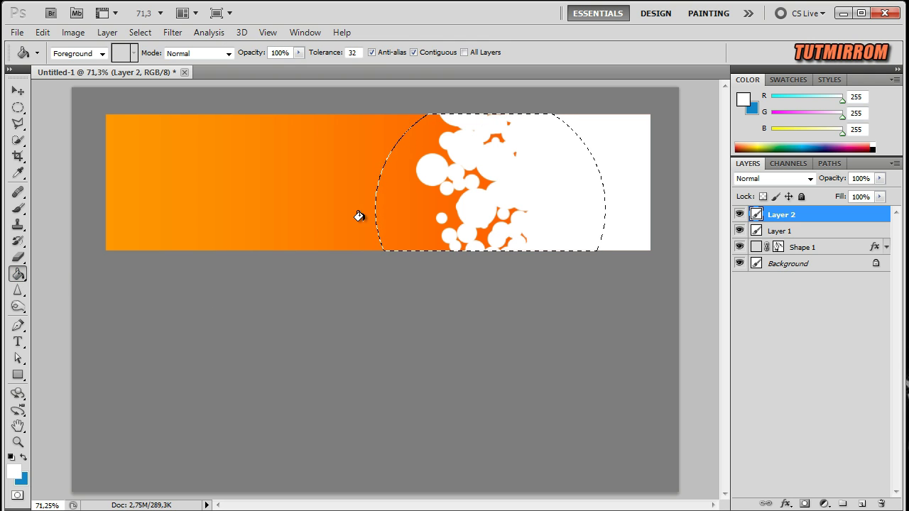
click(392, 213)
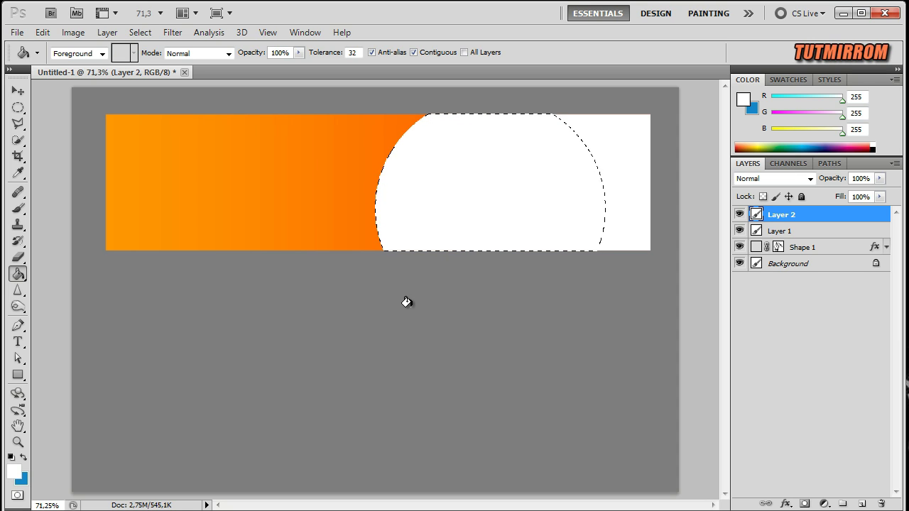
key(ctrl+d)
key(v)
drag(805, 211, 800, 243)
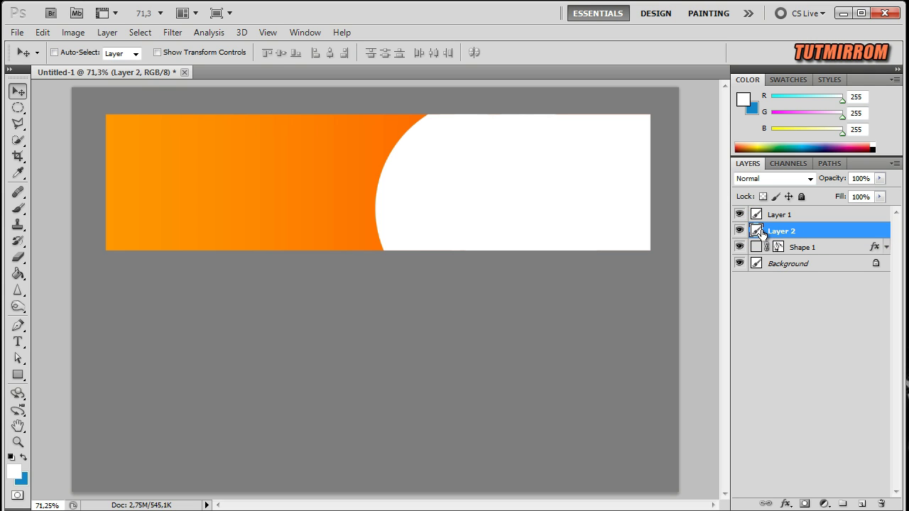
Set Layer 2's blend mode to Overlay and its opacity to 13%
click(779, 181)
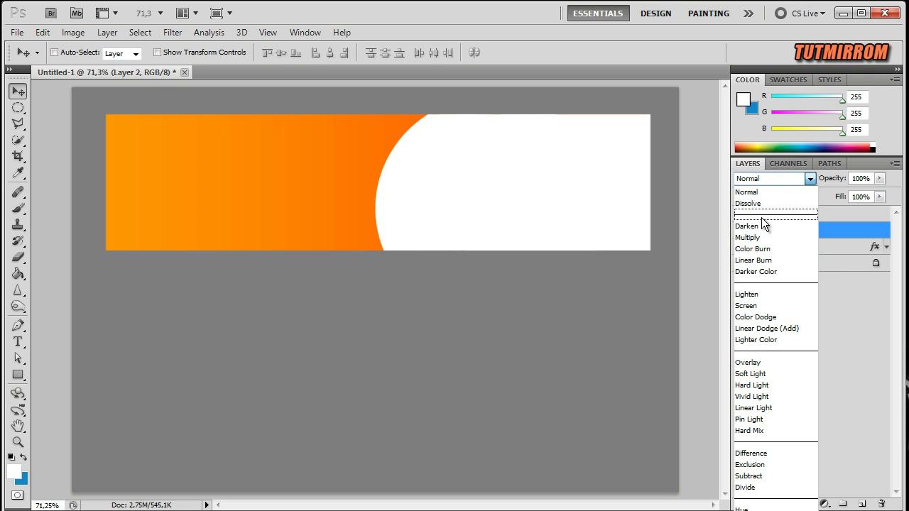
click(755, 358)
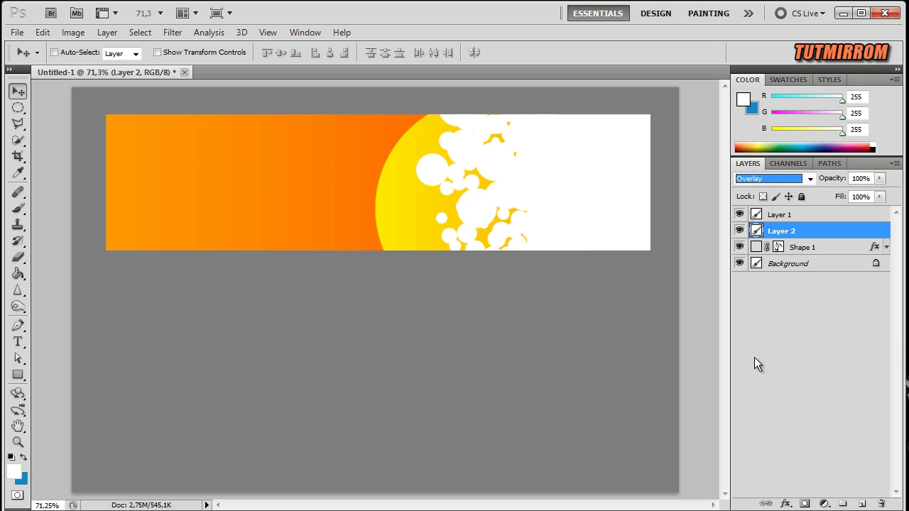
click(860, 179)
drag(835, 179, 826, 181)
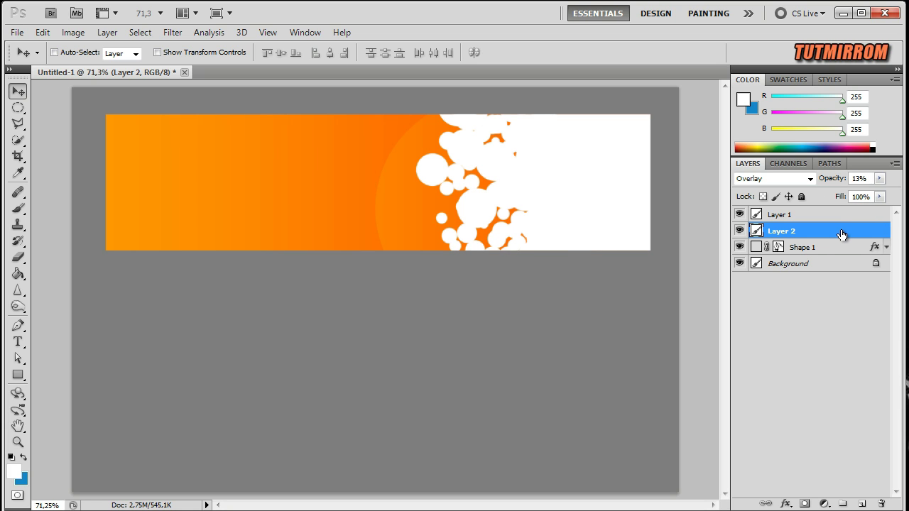
click(810, 315)
click(798, 234)
Duplicate the faint circle twice, shifting each copy further left into concentric rings
key(ctrl+j)
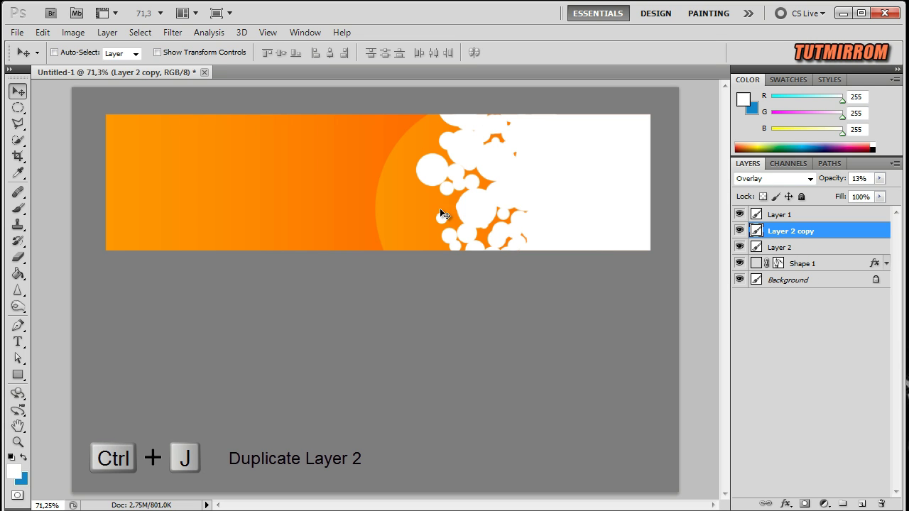
mouse_move(413, 202)
mouse_down()
mouse_move(404, 196)
mouse_move(436, 220)
mouse_move(410, 223)
mouse_up()
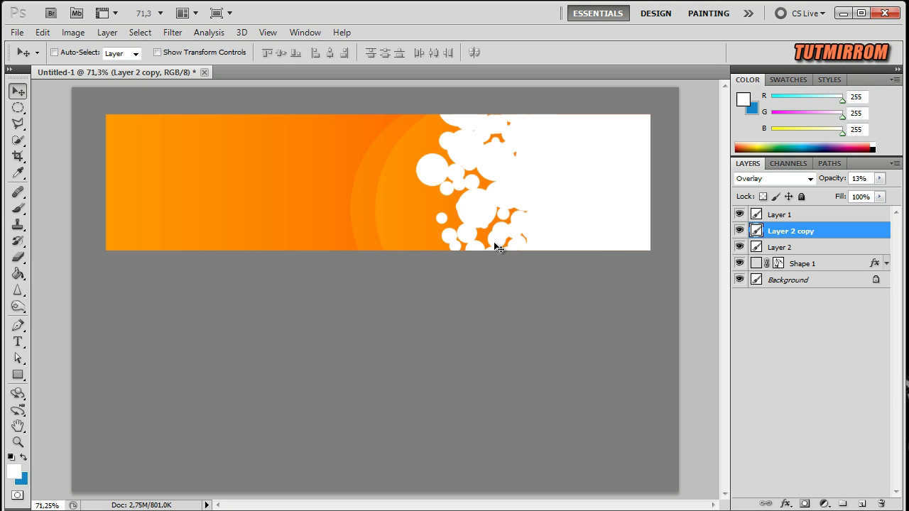
key(ctrl+j)
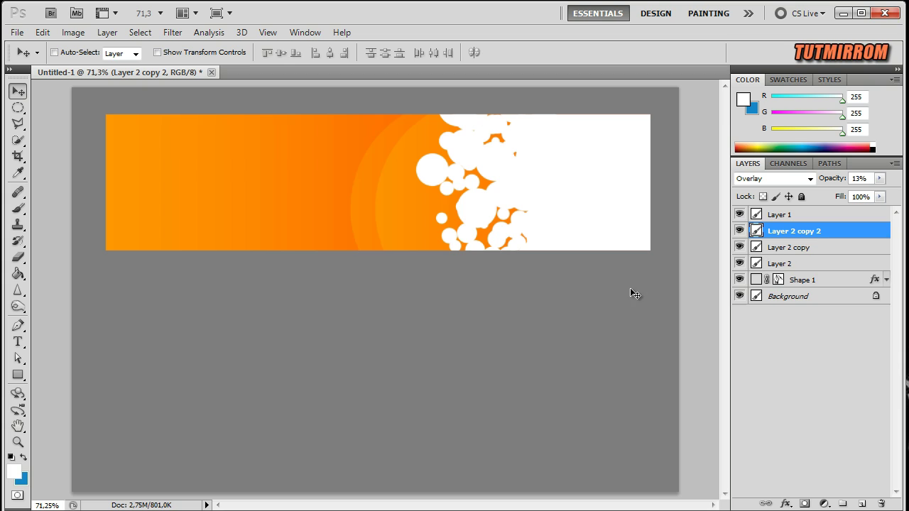
drag(374, 199, 353, 203)
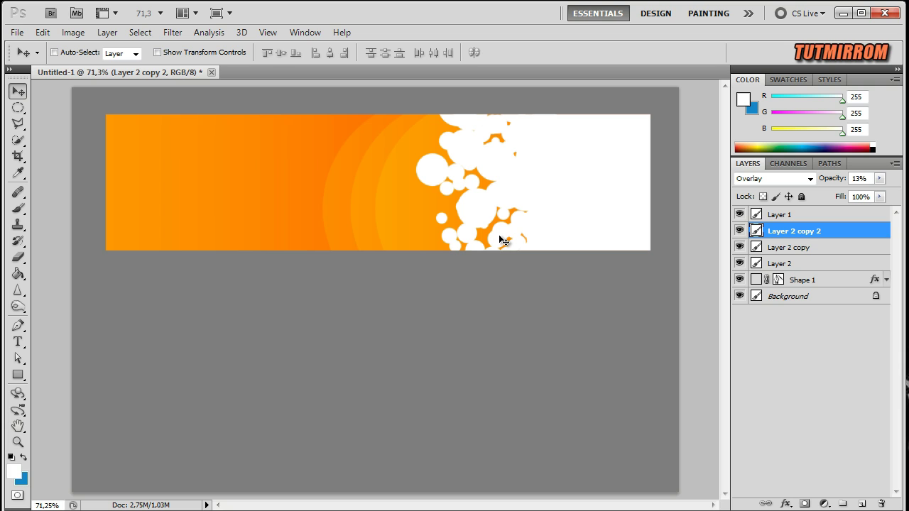
Restack both circle copies below Layer 2 and select all three circle layers
click(801, 265)
drag(790, 233, 791, 268)
mouse_move(796, 233)
mouse_down()
mouse_move(798, 268)
mouse_move(857, 275)
mouse_up()
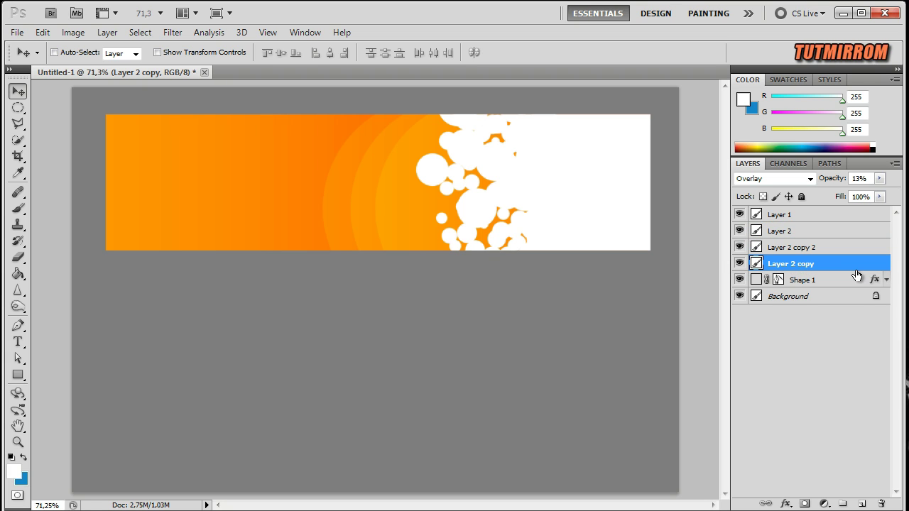
click(781, 233)
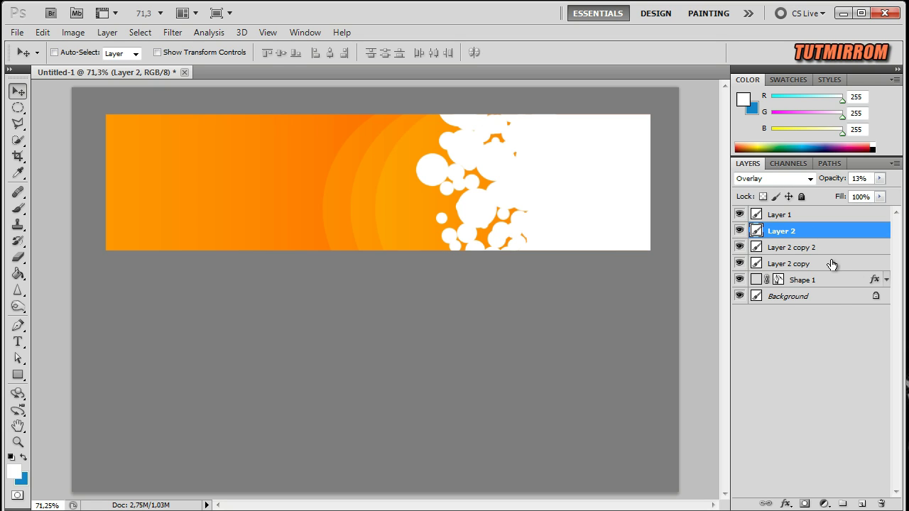
shift+click(805, 264)
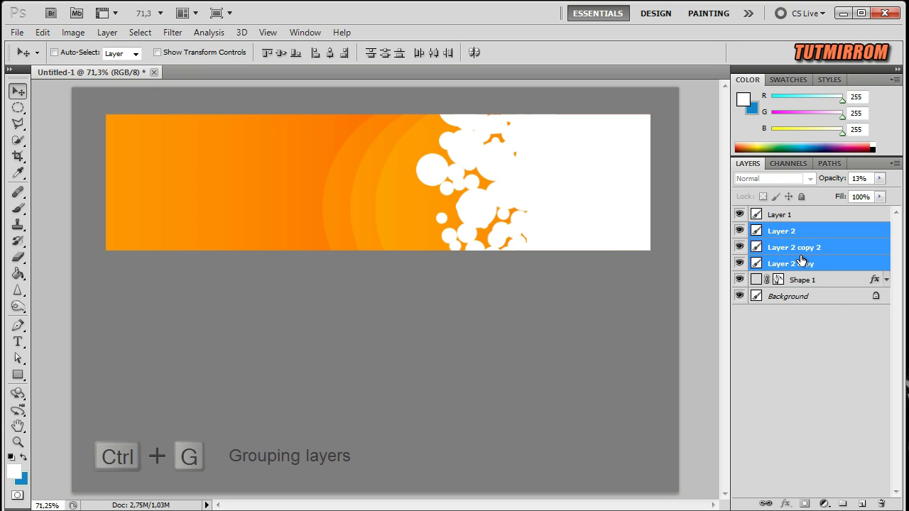
Group the three circle layers as Group 1 and duplicate it as Group 1 copy
key(ctrl+g)
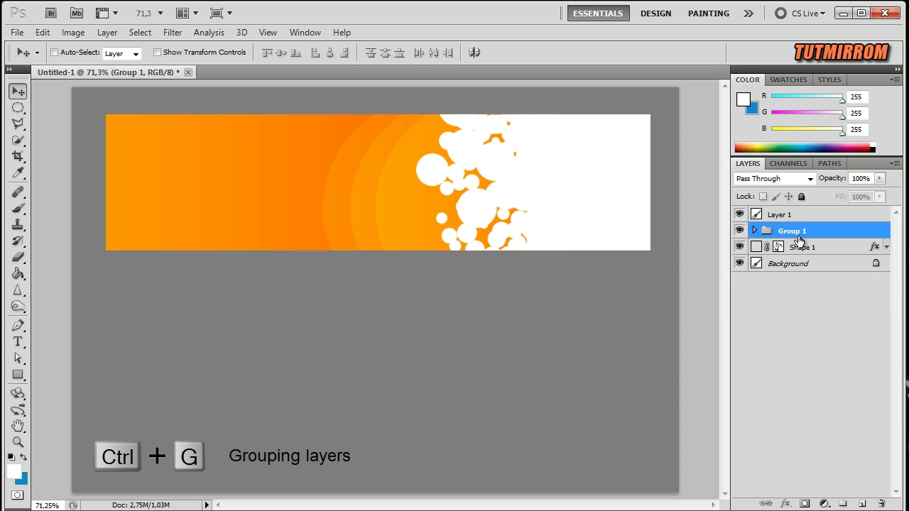
right_click(800, 231)
click(810, 264)
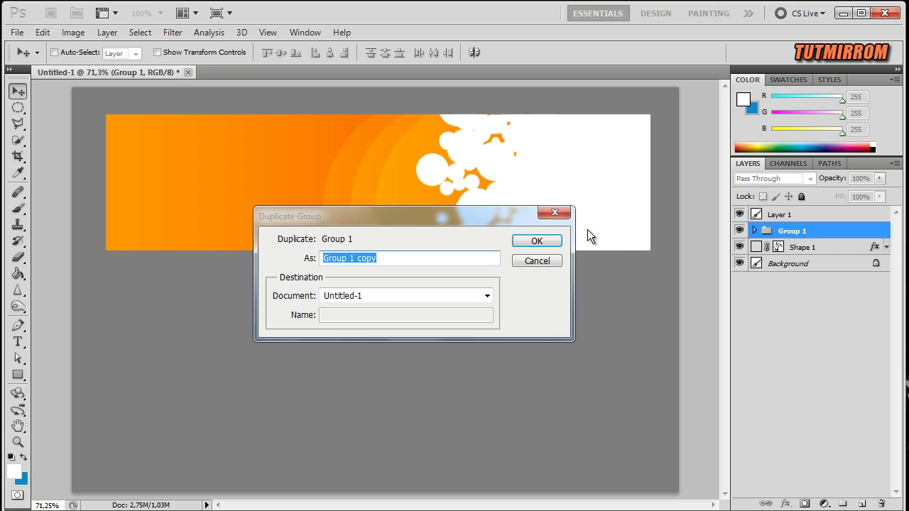
click(542, 240)
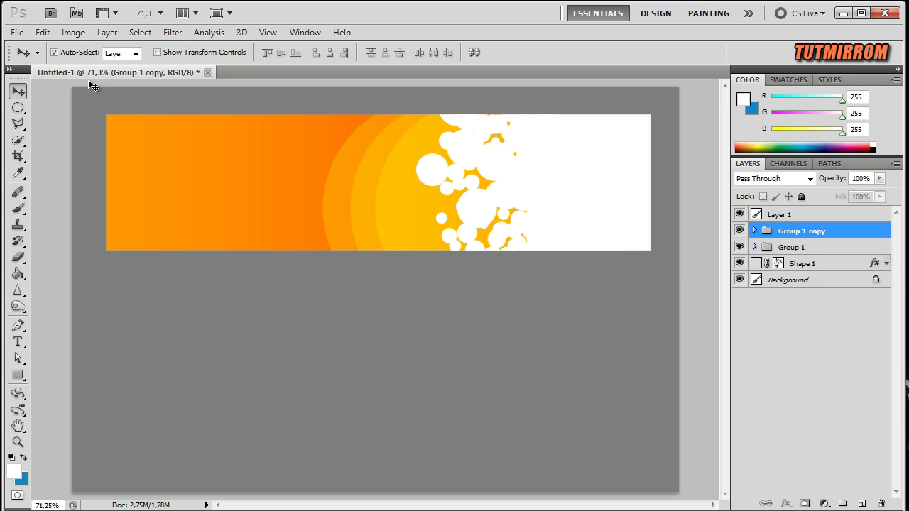
click(42, 32)
Flip Group 1 copy vertically, merge it into one layer and shift it left
mouse_move(64, 322)
click(284, 497)
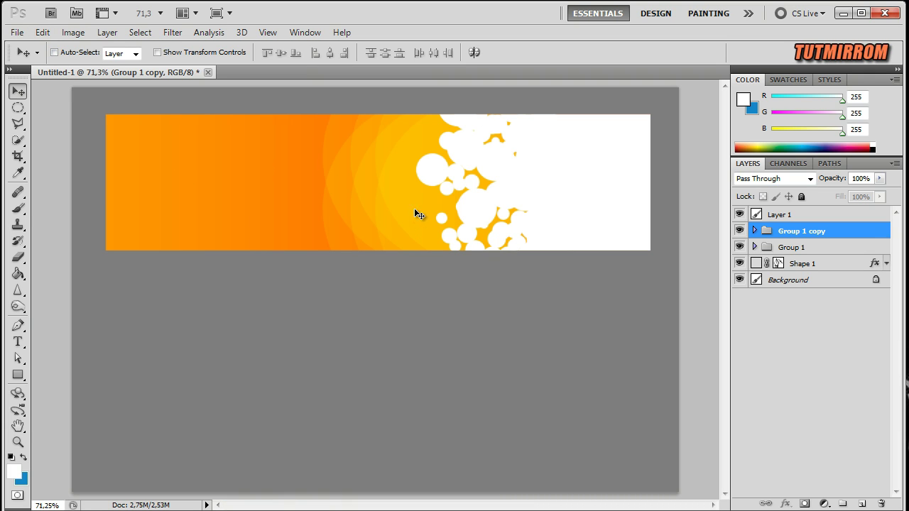
key(ctrl+e)
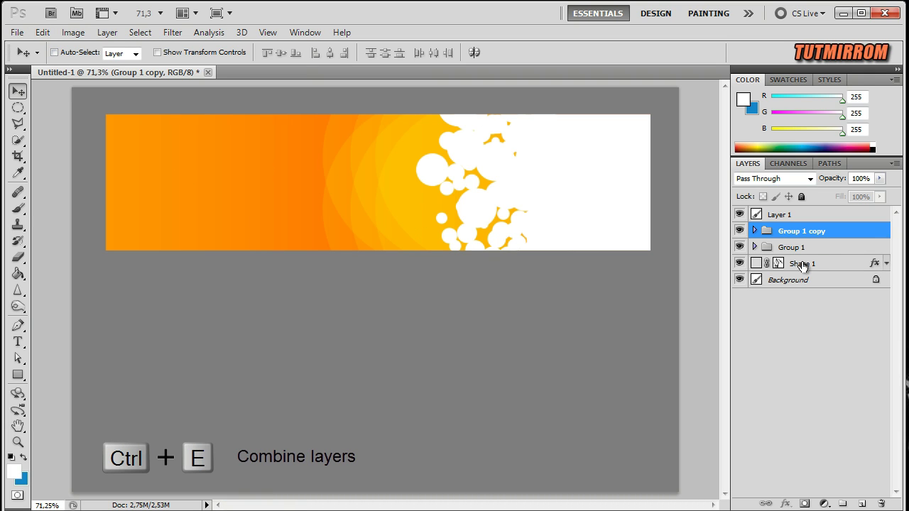
key(ctrl+e)
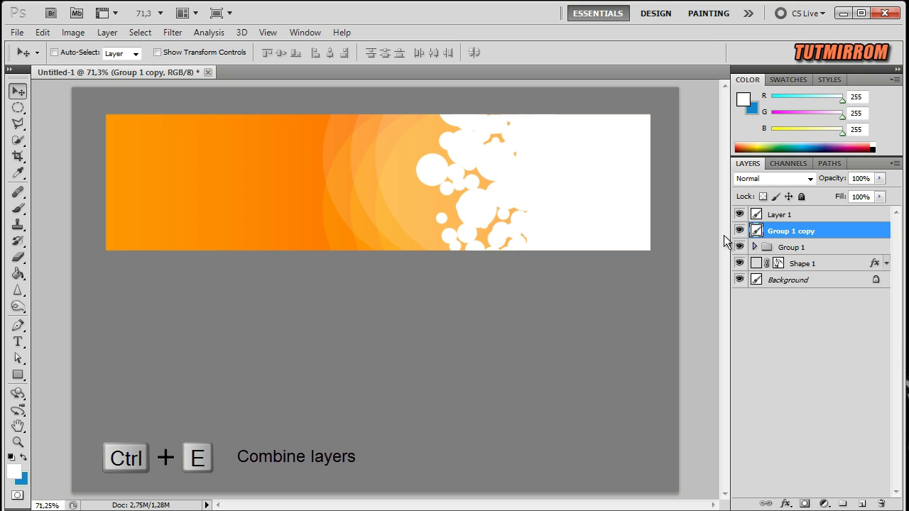
drag(402, 213, 189, 210)
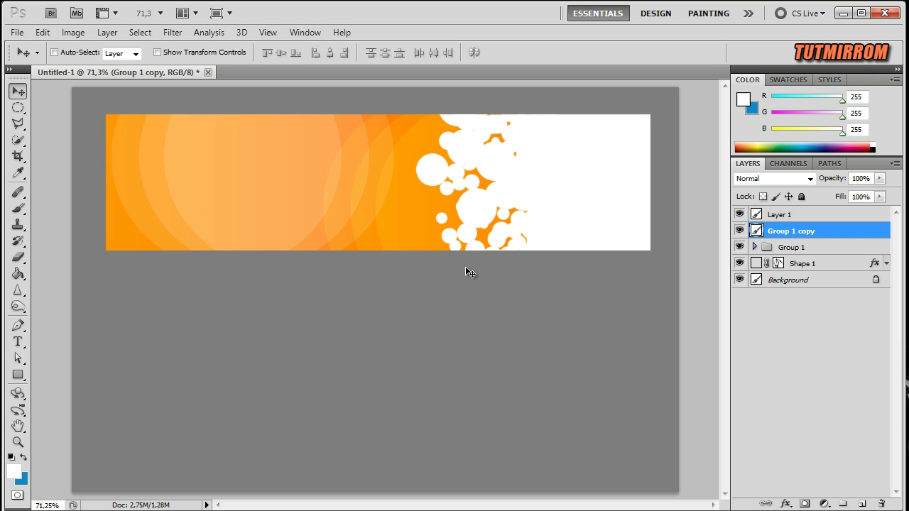
Blend the merged rings layer in Overlay mode at 68% opacity
click(774, 178)
click(766, 359)
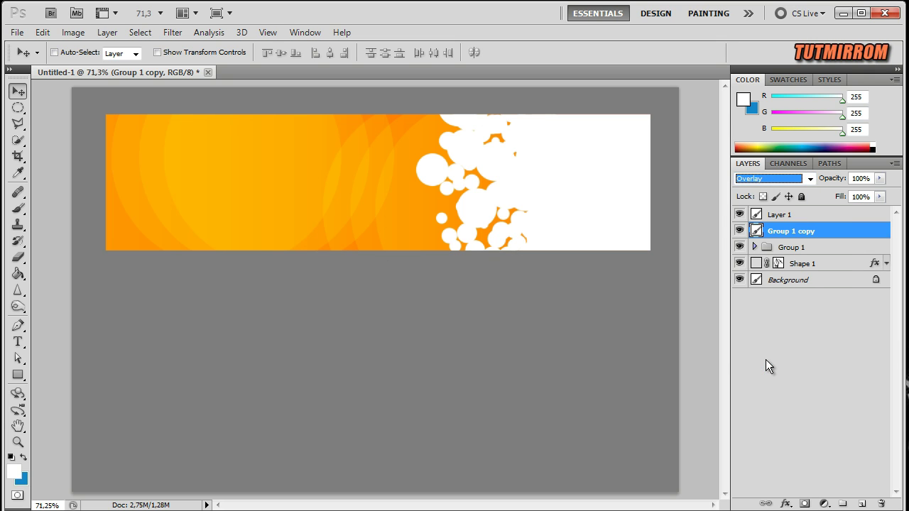
drag(836, 184, 814, 183)
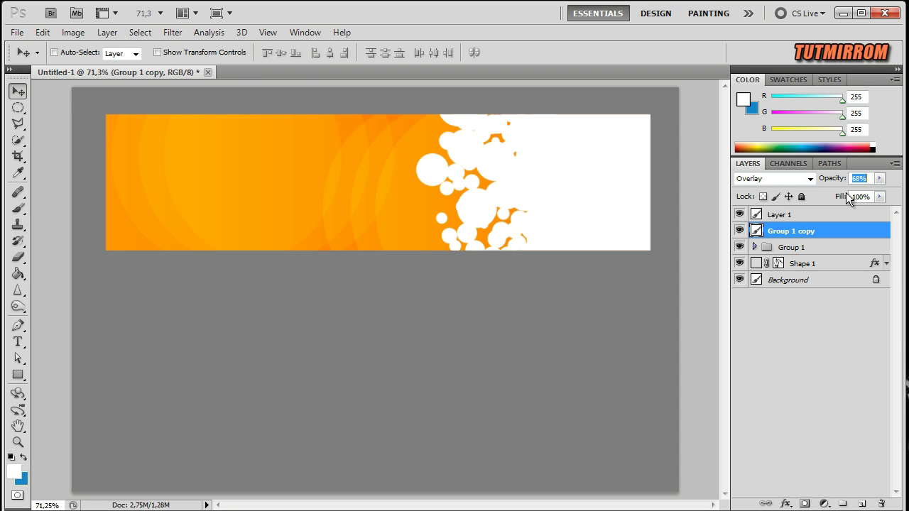
click(810, 246)
click(805, 231)
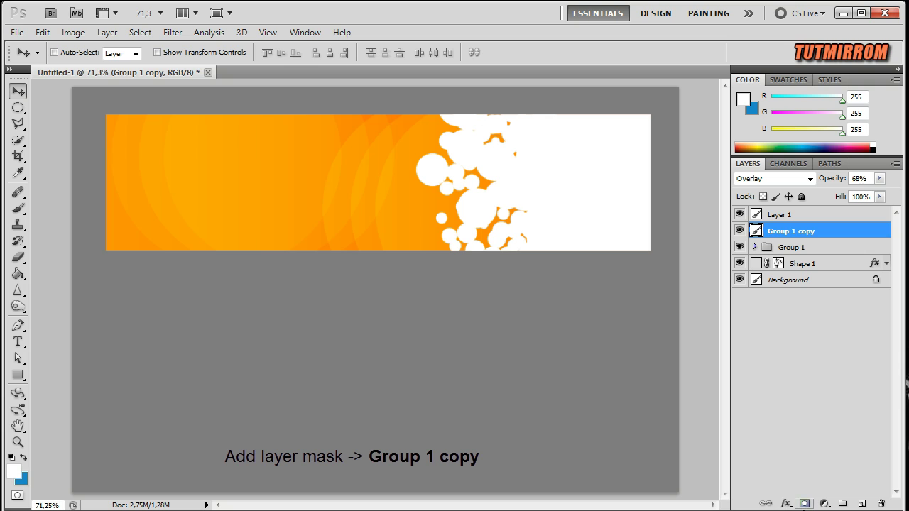
Add a layer mask to Group 1 copy and set up a soft brush with shape dynamics
click(805, 505)
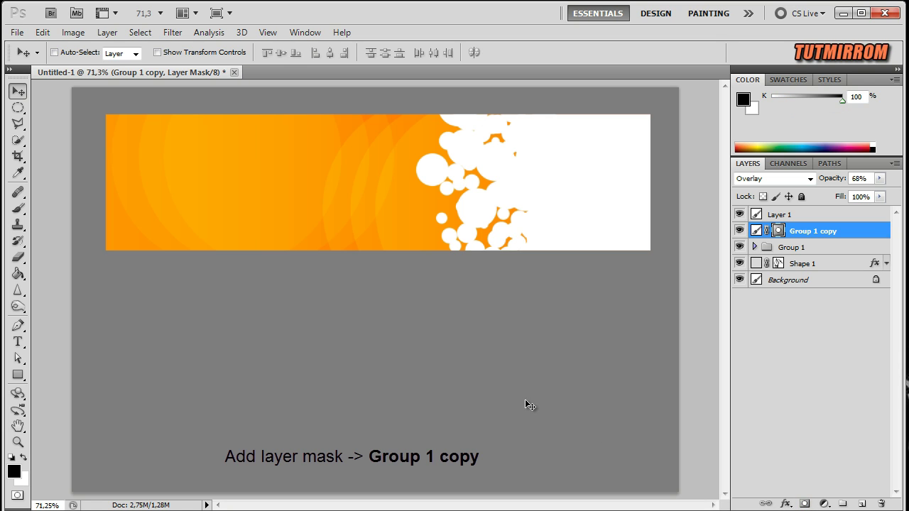
click(18, 208)
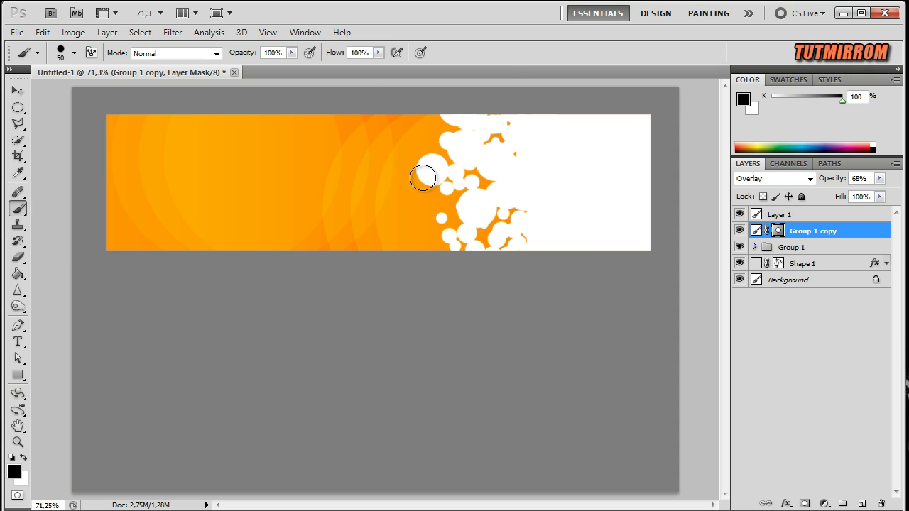
key(F5)
drag(296, 94, 349, 101)
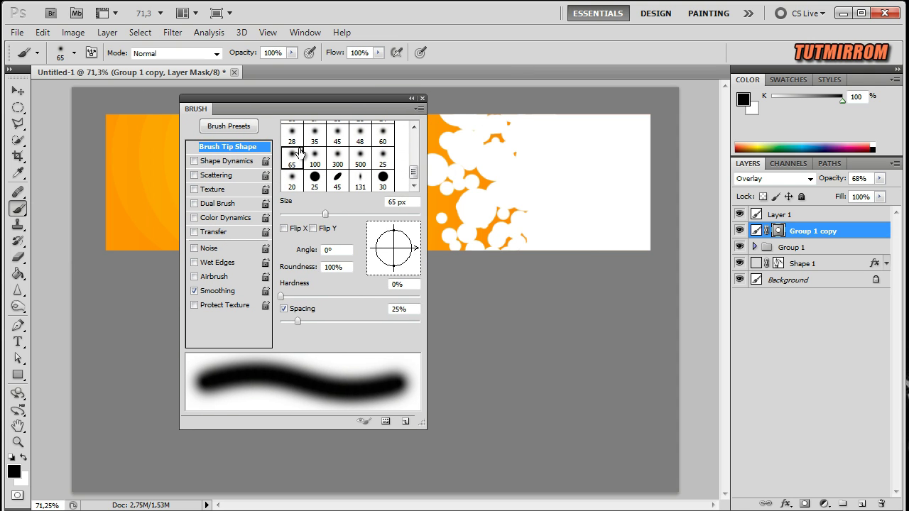
click(241, 160)
click(240, 147)
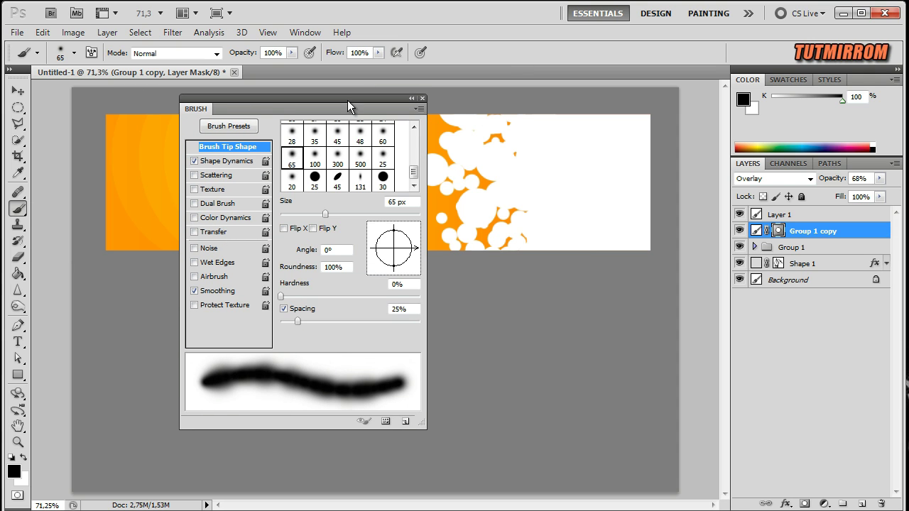
drag(347, 101, 269, 193)
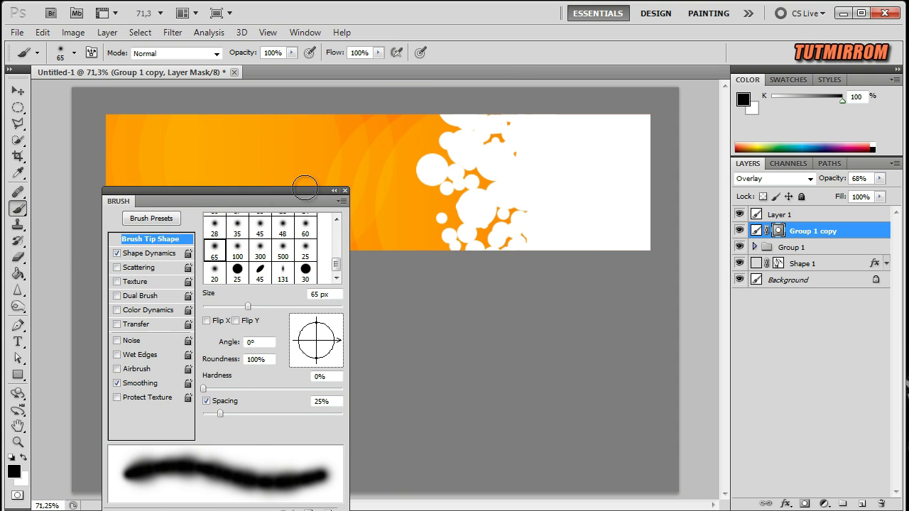
click(345, 191)
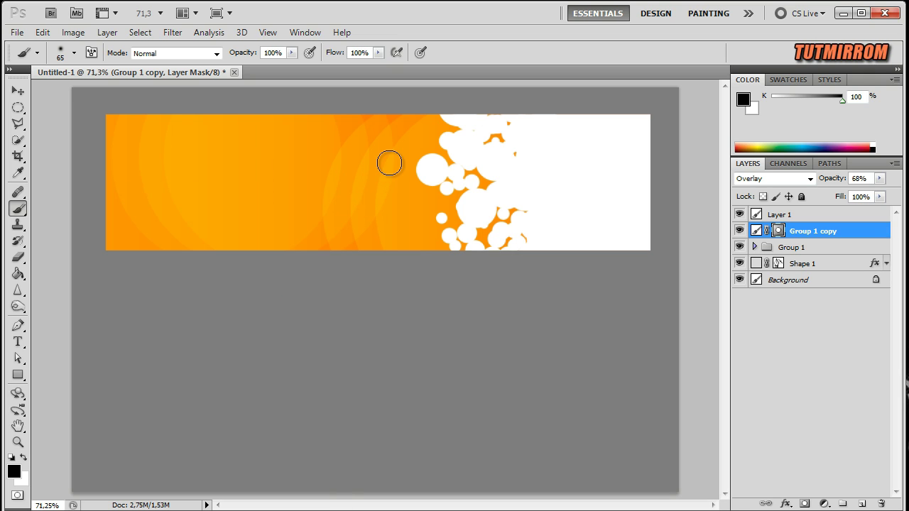
Paint black on the mask with an 80–175 px soft brush at 47% opacity to fade the rings
key(bracketright)
key(bracketright)
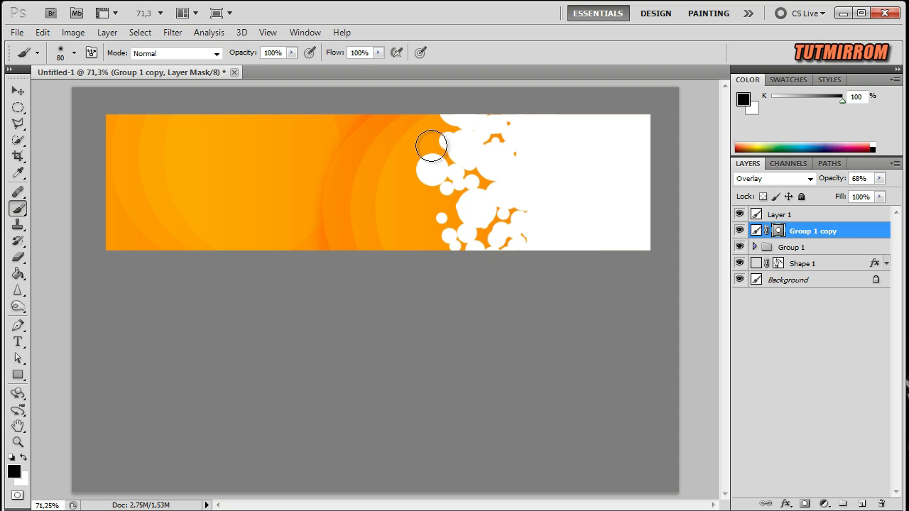
drag(351, 270, 255, 315)
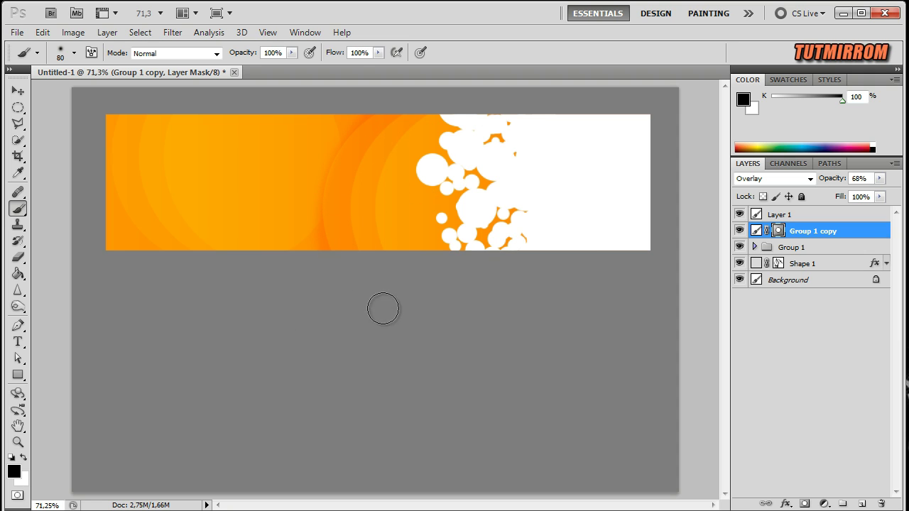
key(bracketright)
key(bracketright)
key(bracketright)
key(bracketright)
drag(256, 54, 239, 57)
key(bracketright)
key(bracketright)
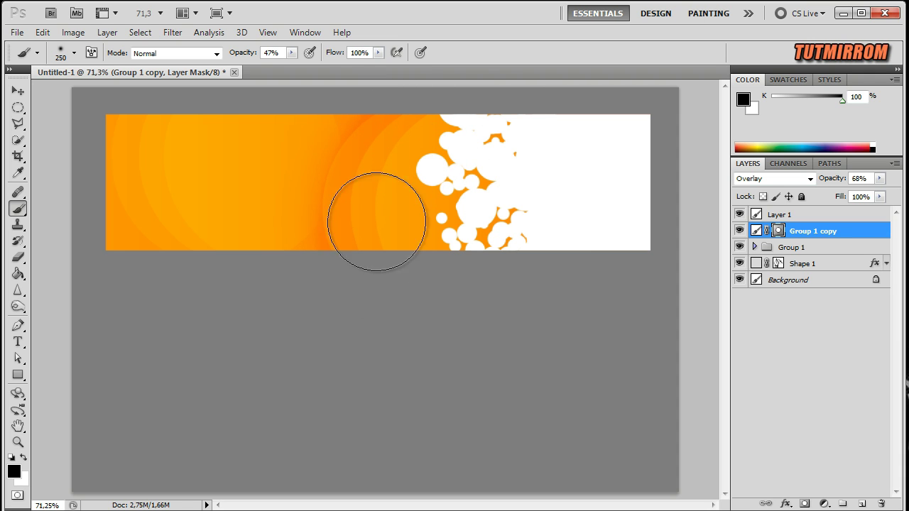
drag(387, 161, 451, 357)
key(v)
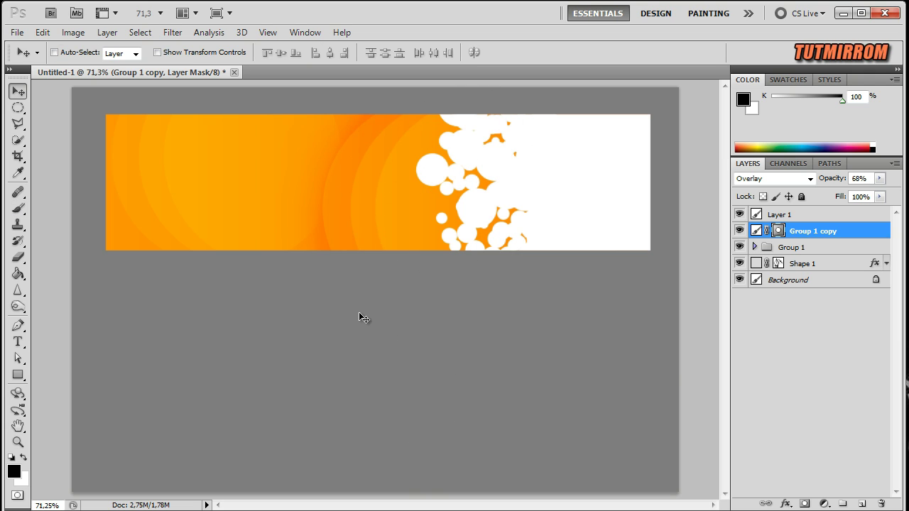
Add a new layer above Background and paint a soft 500 px #202020 dab below the banner
click(802, 282)
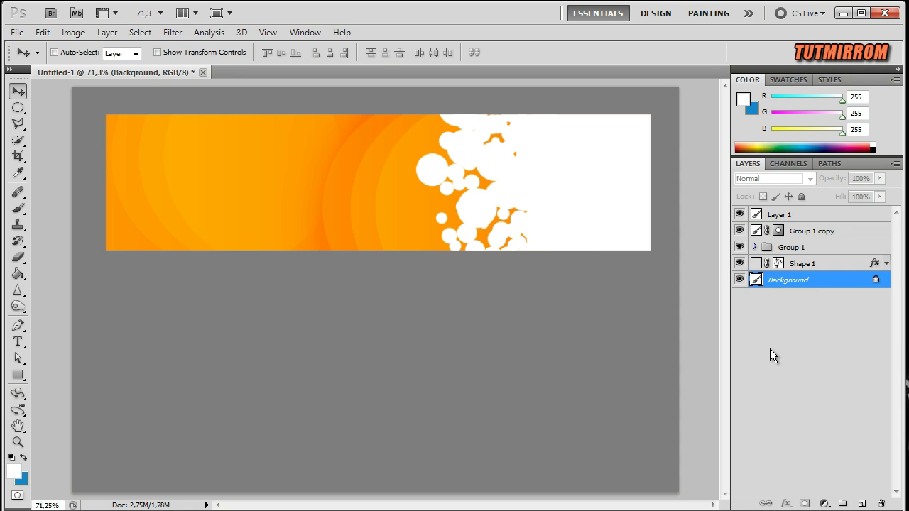
click(862, 504)
click(15, 472)
drag(381, 307, 364, 315)
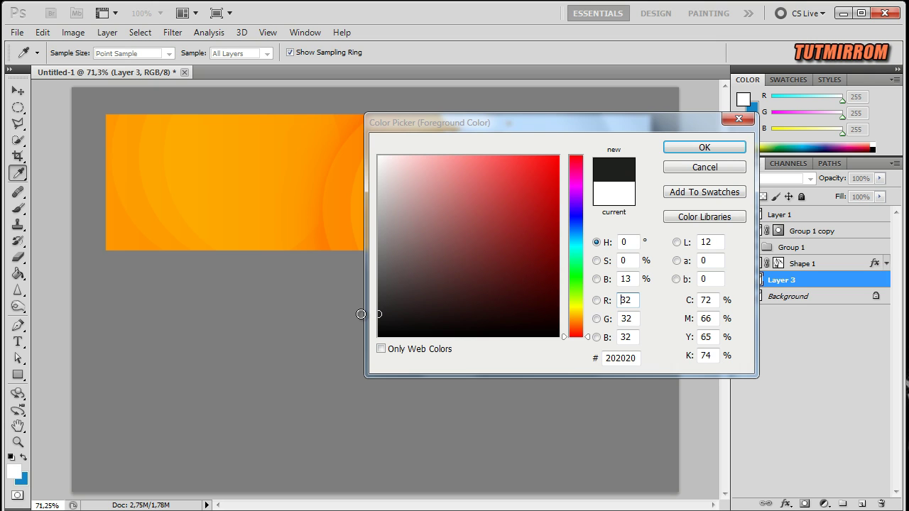
click(686, 152)
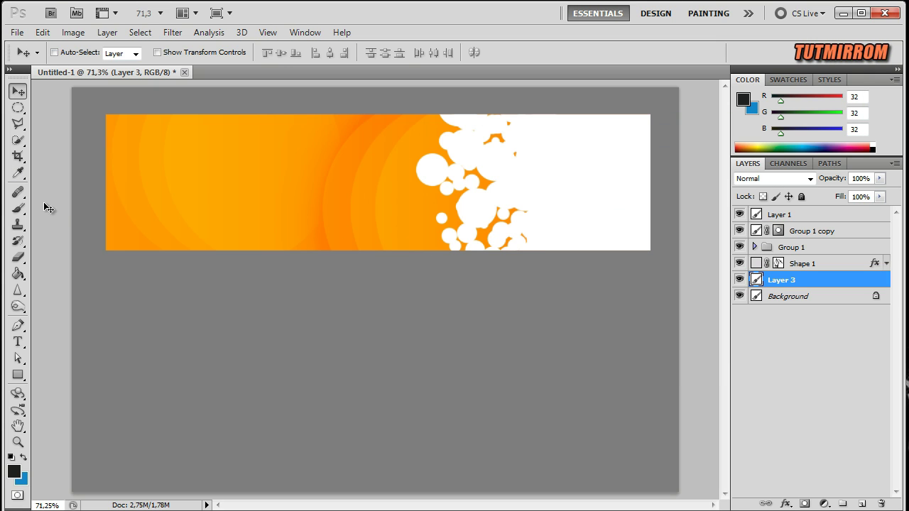
click(17, 208)
mouse_move(243, 52)
mouse_down()
mouse_move(245, 75)
mouse_move(273, 106)
mouse_up()
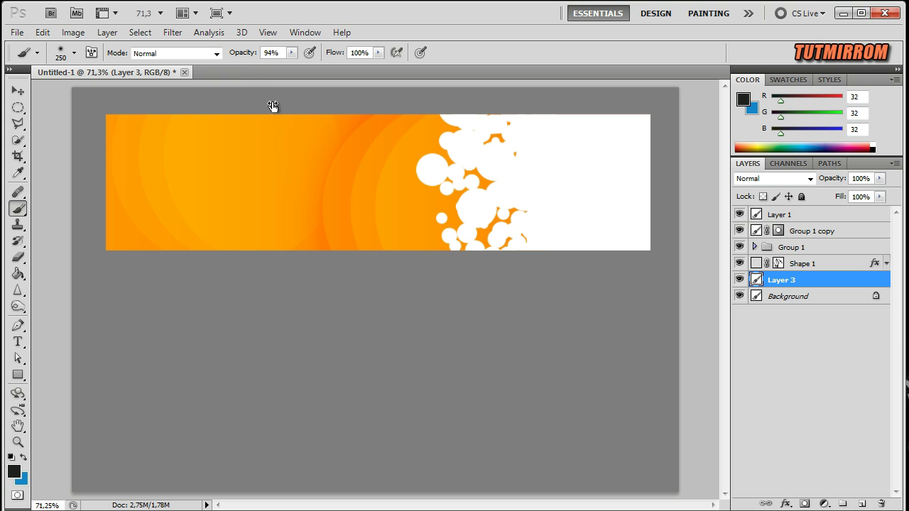
click(357, 256)
key(ctrl+z)
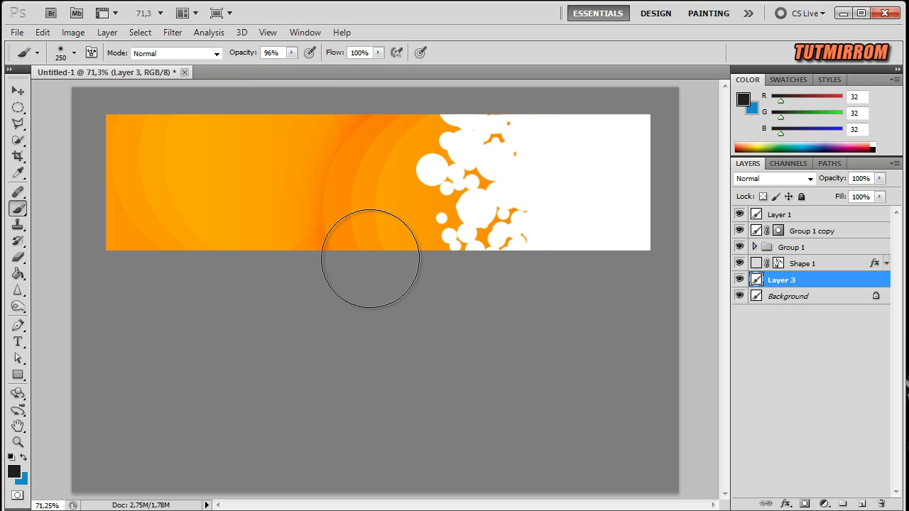
key(bracketright)
key(bracketright)
key(bracketright)
click(382, 263)
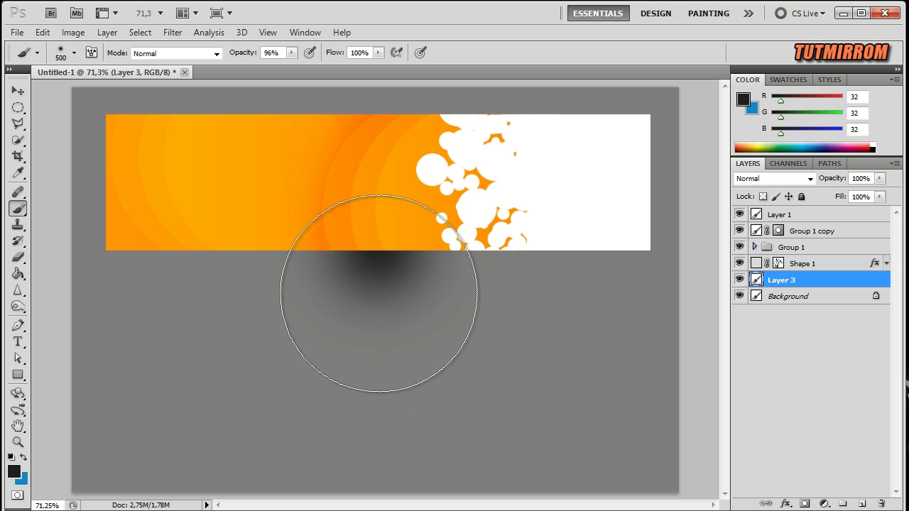
key(v)
Squash the dark dab into a thin, wide shadow strip under the banner
key(ctrl+t)
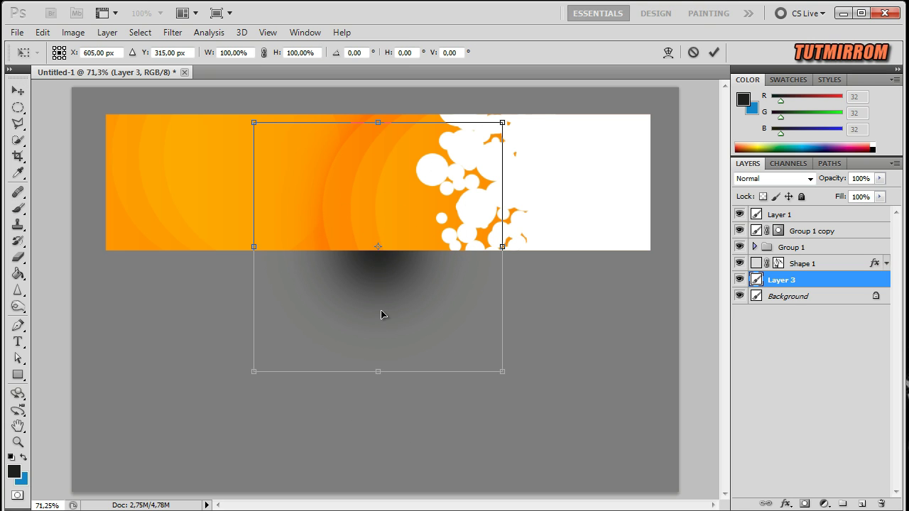
drag(383, 370, 383, 353)
drag(377, 123, 378, 230)
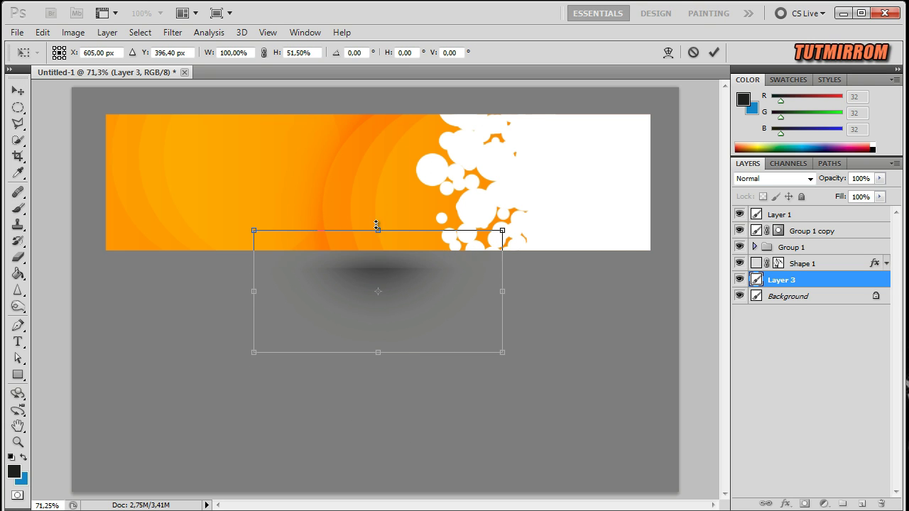
drag(381, 357, 377, 274)
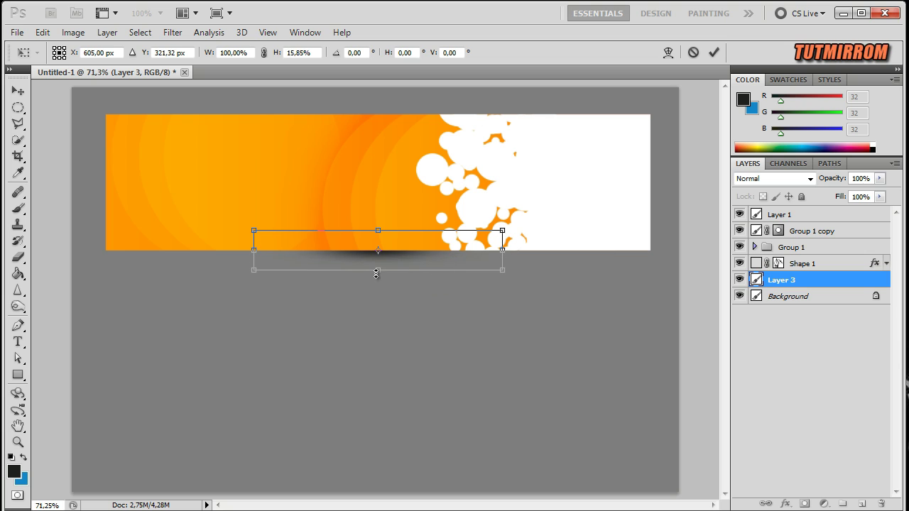
drag(255, 249, 141, 249)
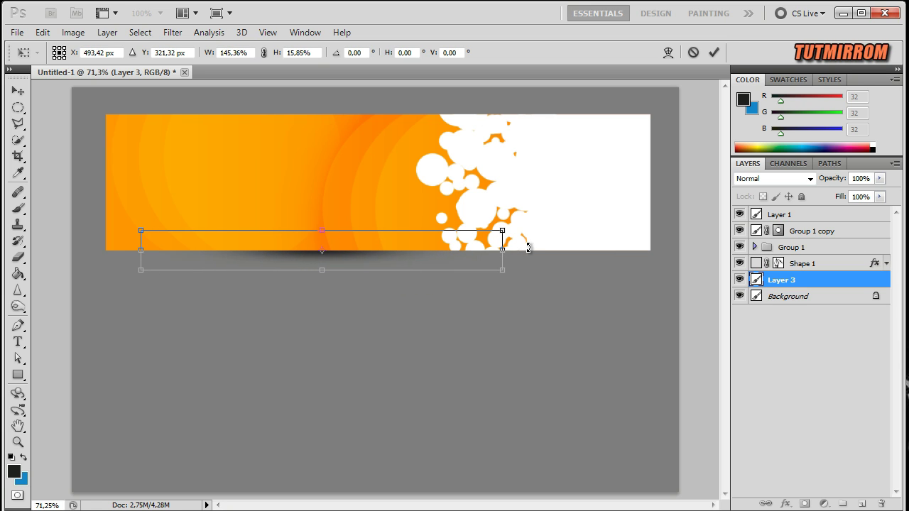
drag(495, 250, 636, 250)
drag(142, 251, 127, 250)
drag(637, 250, 640, 251)
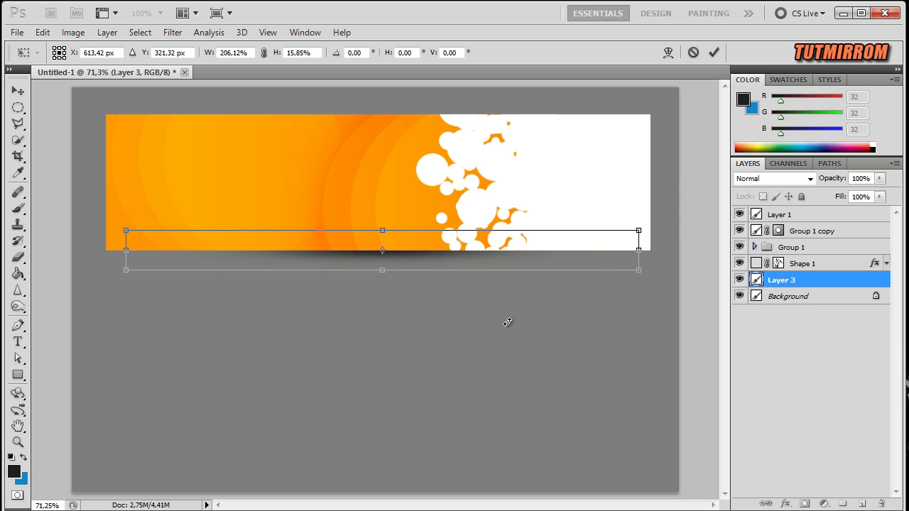
drag(390, 275, 389, 242)
click(713, 52)
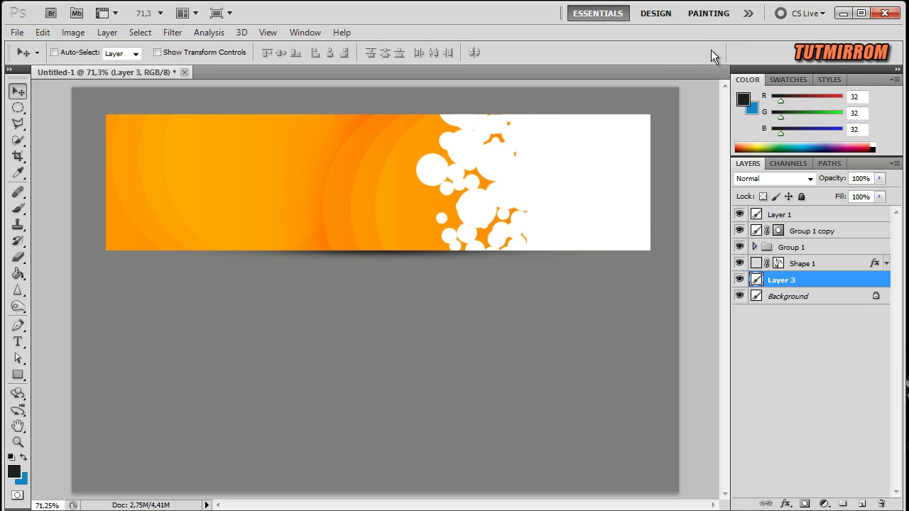
Lower Layer 3 to 93% opacity and paint a soft 700 px dark dab on new Layer 4
drag(828, 184, 823, 184)
click(861, 504)
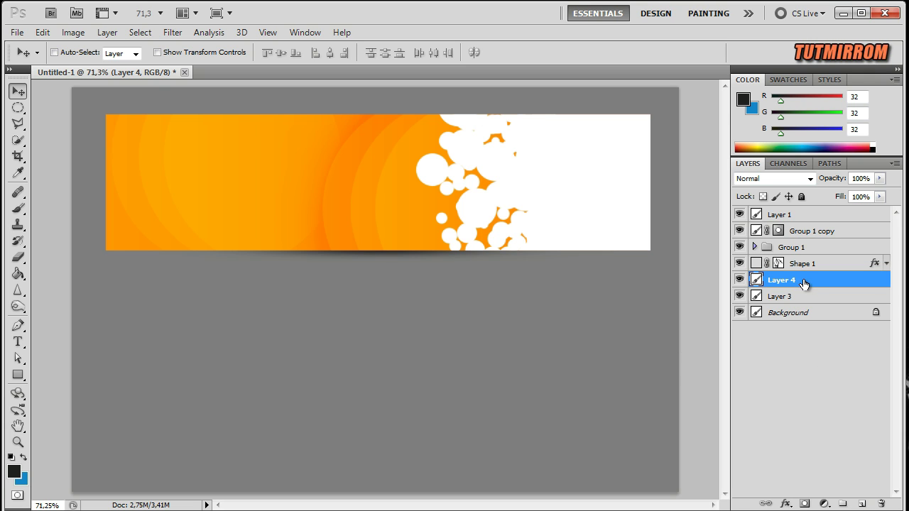
click(18, 209)
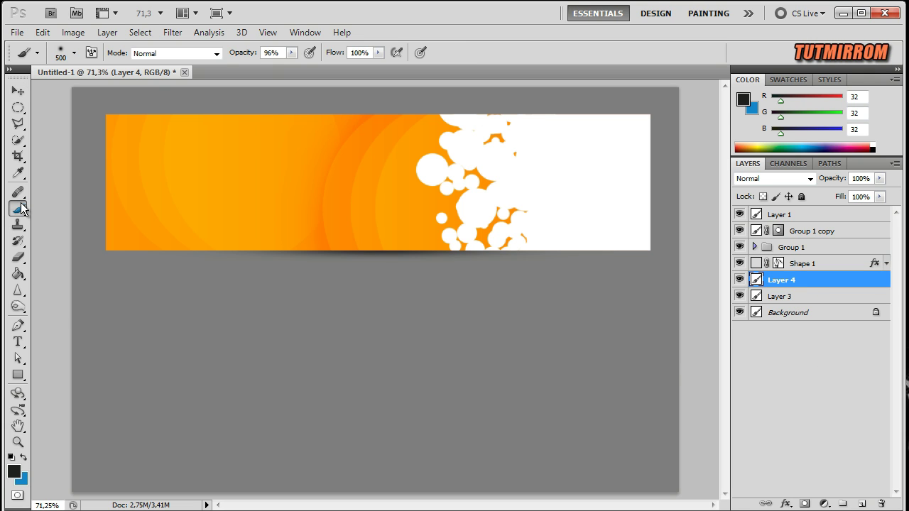
click(223, 249)
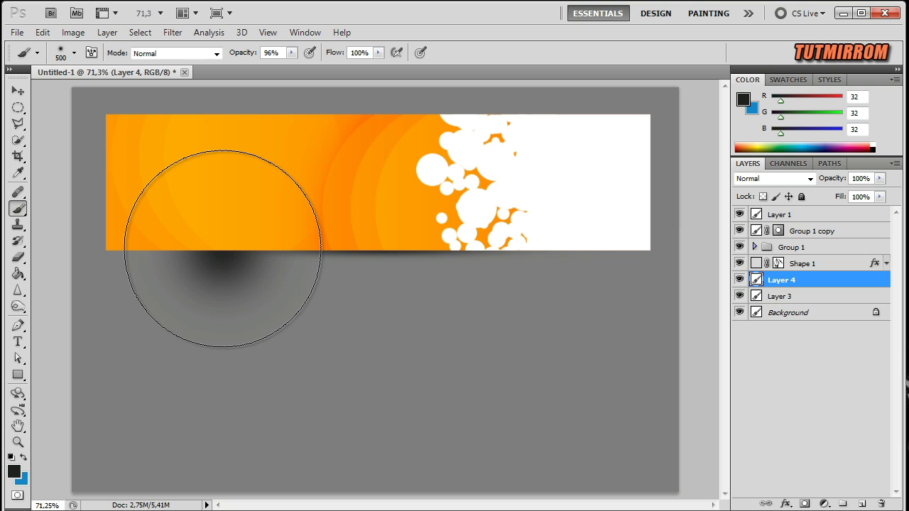
key(ctrl+z)
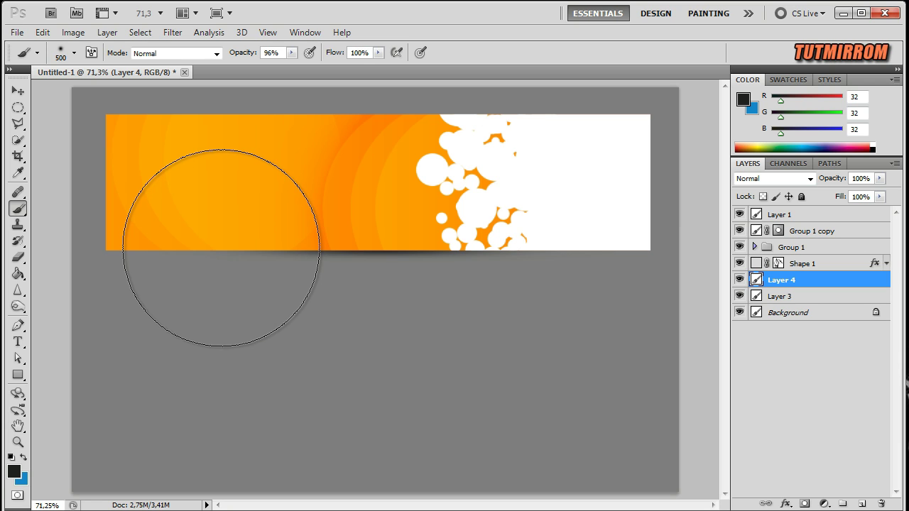
key(bracketright)
key(bracketright)
click(219, 242)
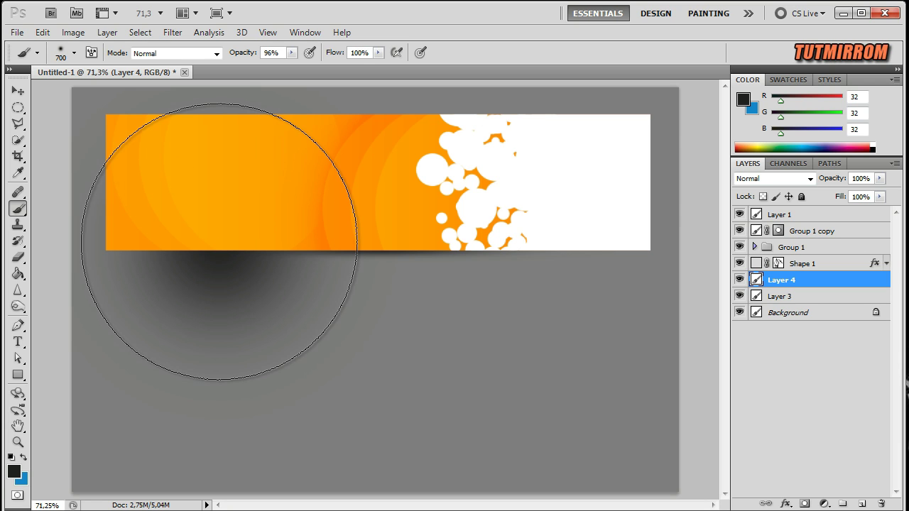
Flatten the Layer 4 dab and skew it so its left side drops lower
key(v)
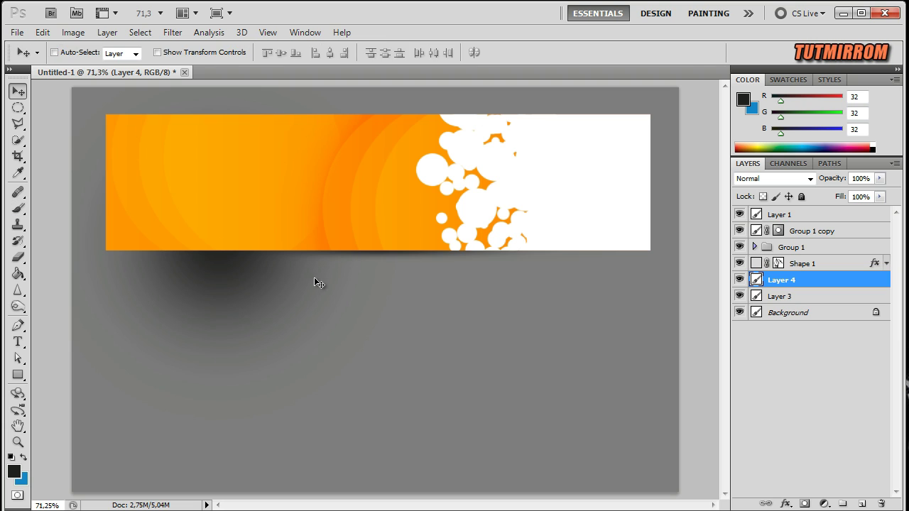
key(ctrl+t)
drag(242, 439, 243, 404)
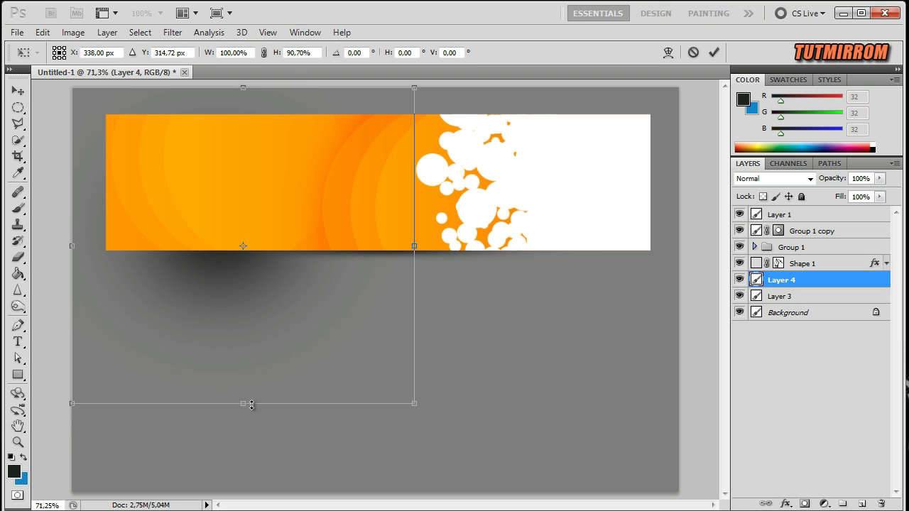
drag(243, 88, 243, 154)
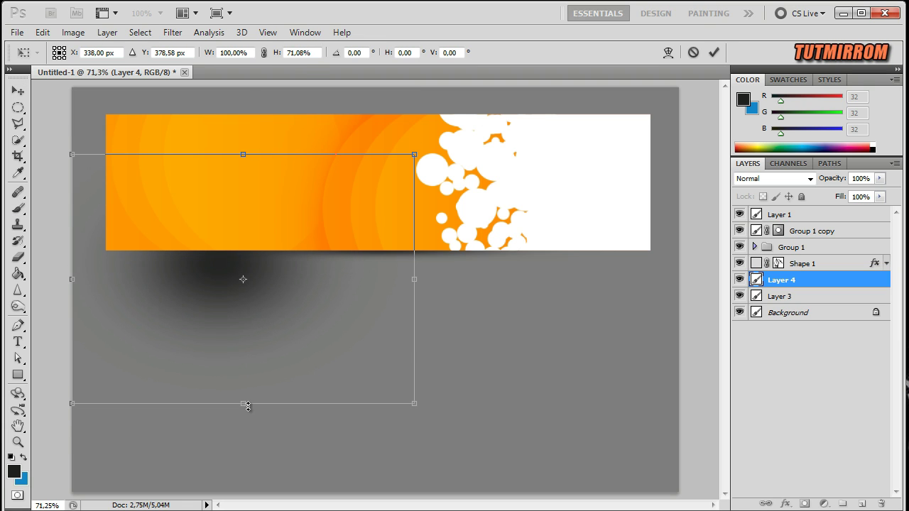
drag(248, 406, 245, 365)
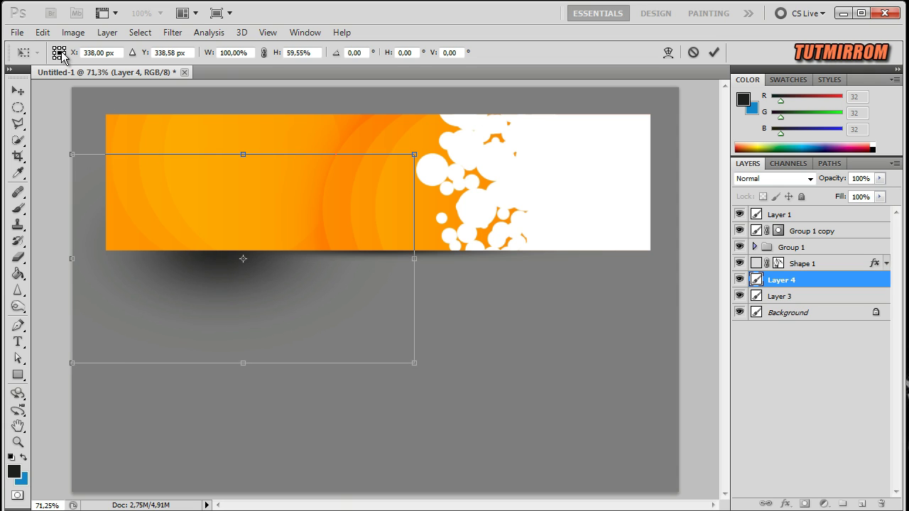
click(43, 32)
click(240, 367)
drag(72, 259, 74, 297)
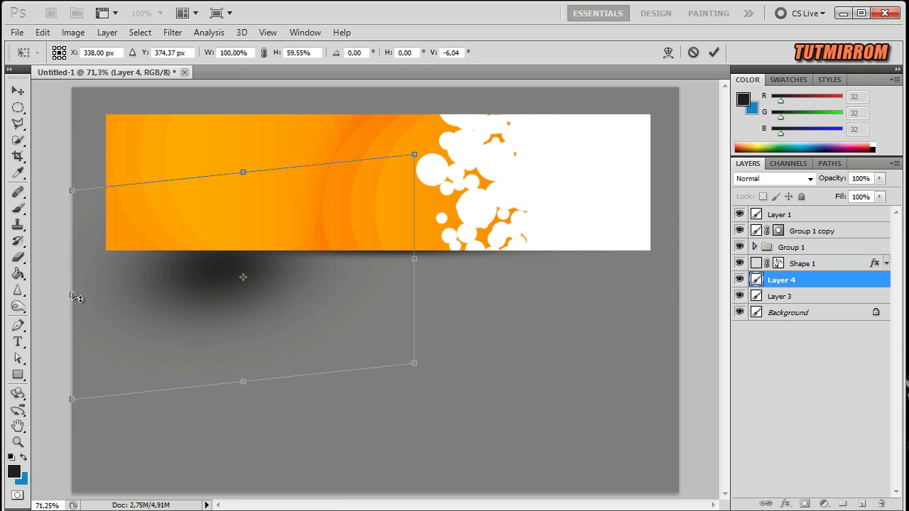
click(714, 53)
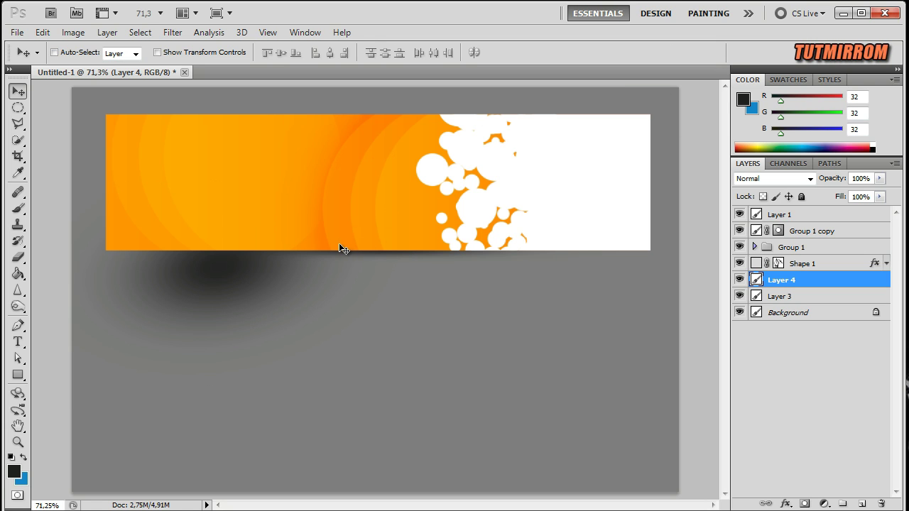
Reshape the shadow into a wide, thin strip under the banner's left half
key(ctrl+t)
drag(243, 392, 244, 352)
drag(244, 161, 244, 175)
drag(70, 262, 86, 272)
drag(259, 353, 254, 342)
drag(410, 244, 497, 263)
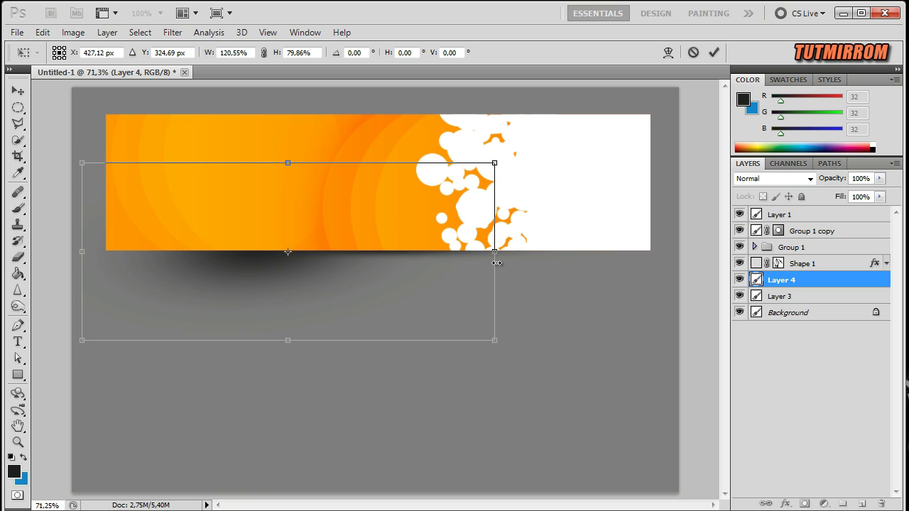
drag(299, 347, 280, 332)
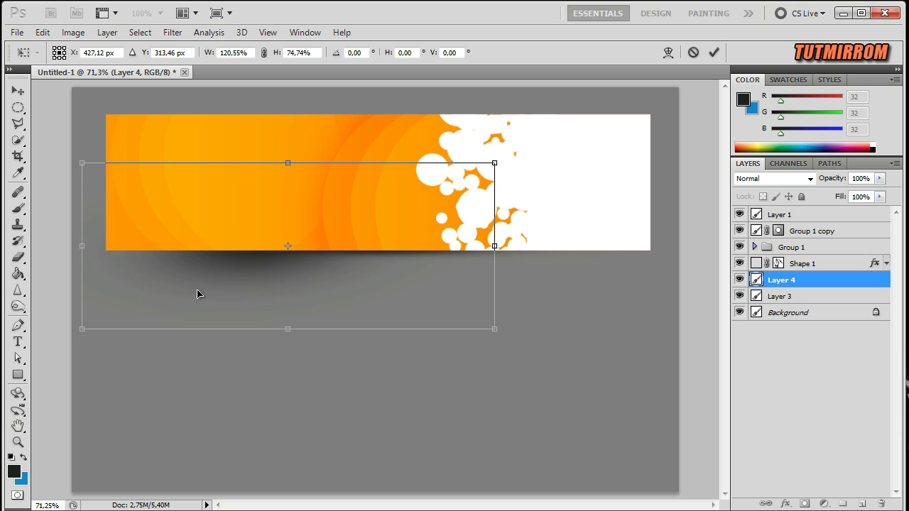
drag(288, 164, 289, 177)
drag(297, 331, 290, 328)
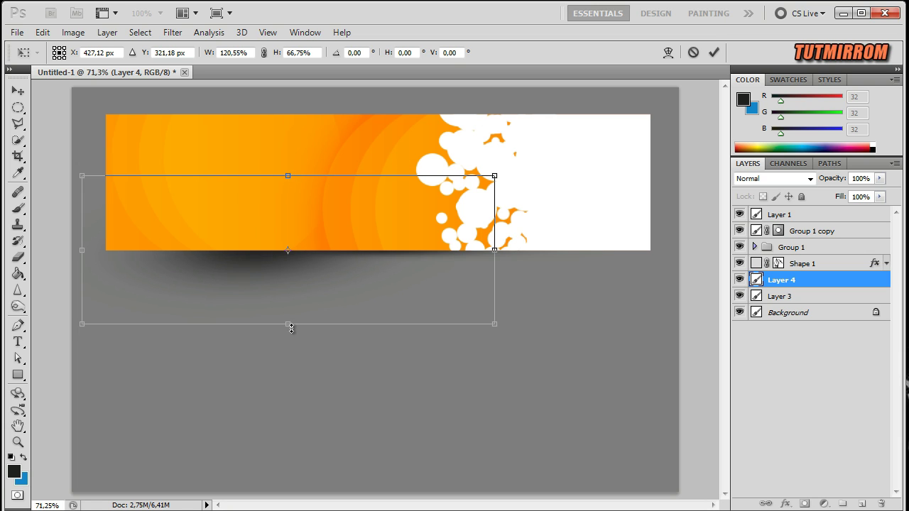
drag(86, 252, 72, 255)
drag(496, 259, 523, 262)
drag(305, 327, 302, 323)
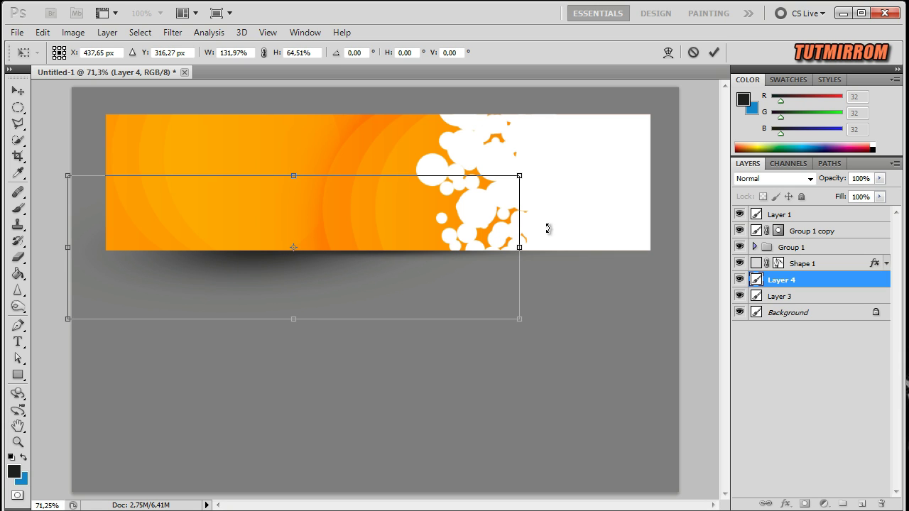
click(715, 52)
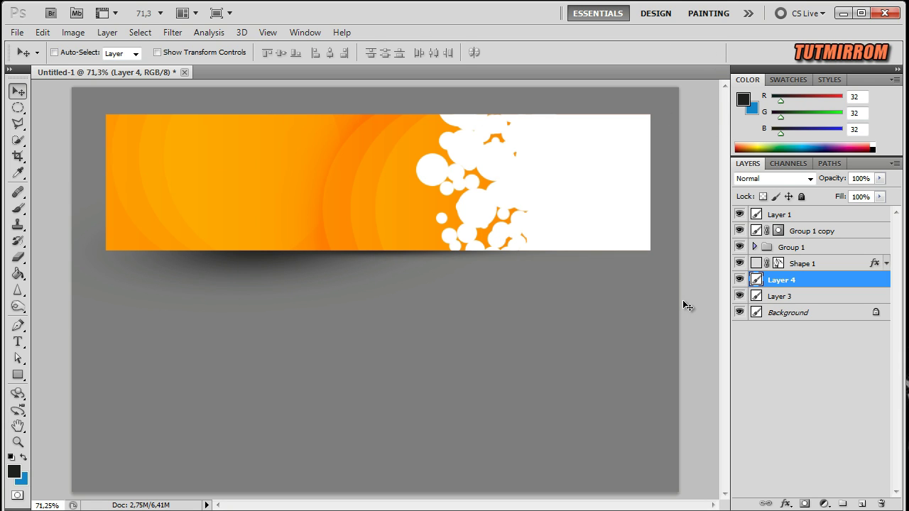
Lower Layer 4's opacity, then duplicate it, flip horizontally and move the copy right
drag(825, 181, 813, 181)
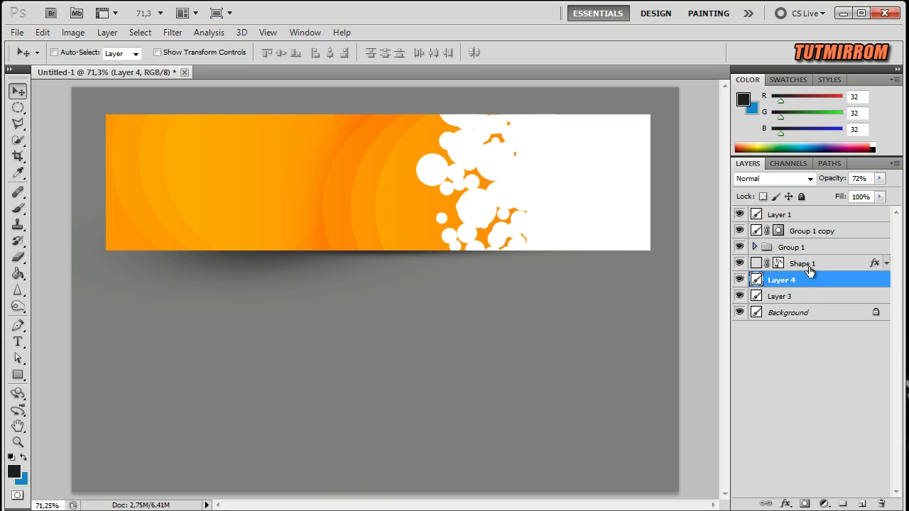
key(ctrl+j)
click(43, 32)
mouse_move(128, 322)
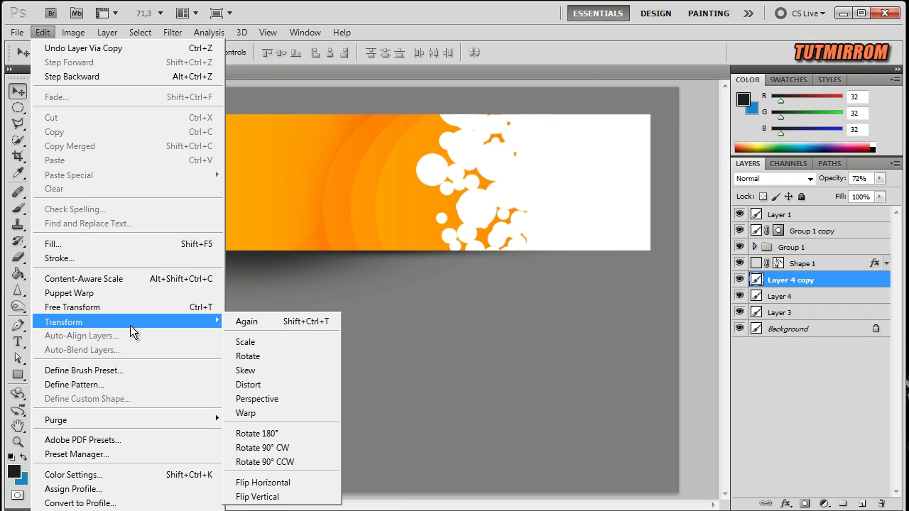
click(297, 487)
drag(326, 268, 487, 268)
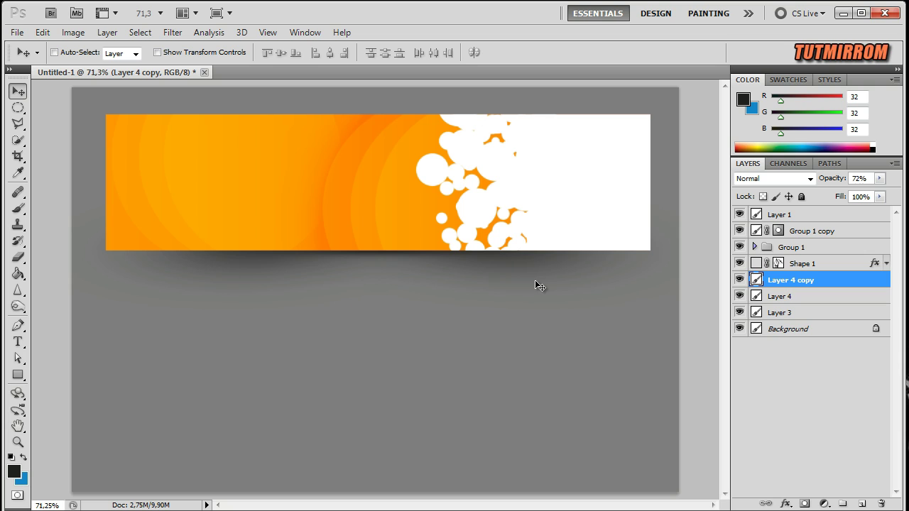
click(795, 314)
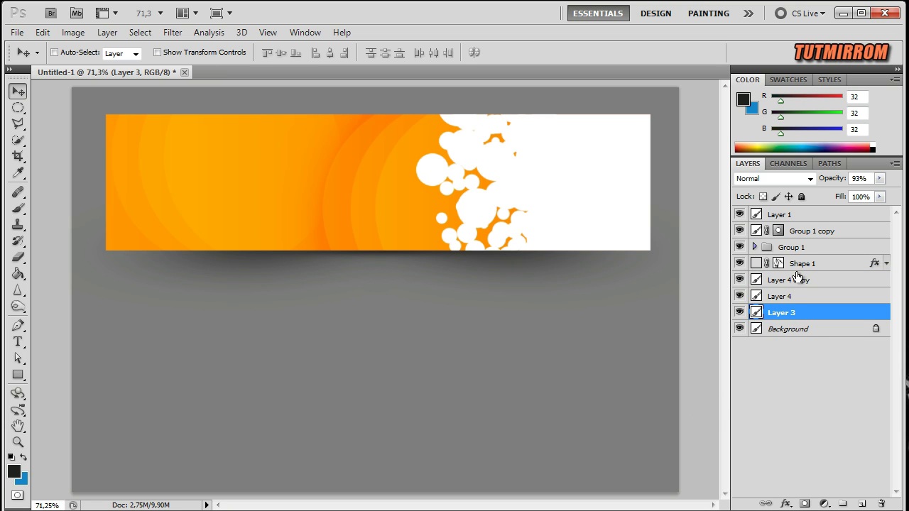
Group Layer 1 through Layer 3 as Group 2 and show the Character panel
shift+click(812, 214)
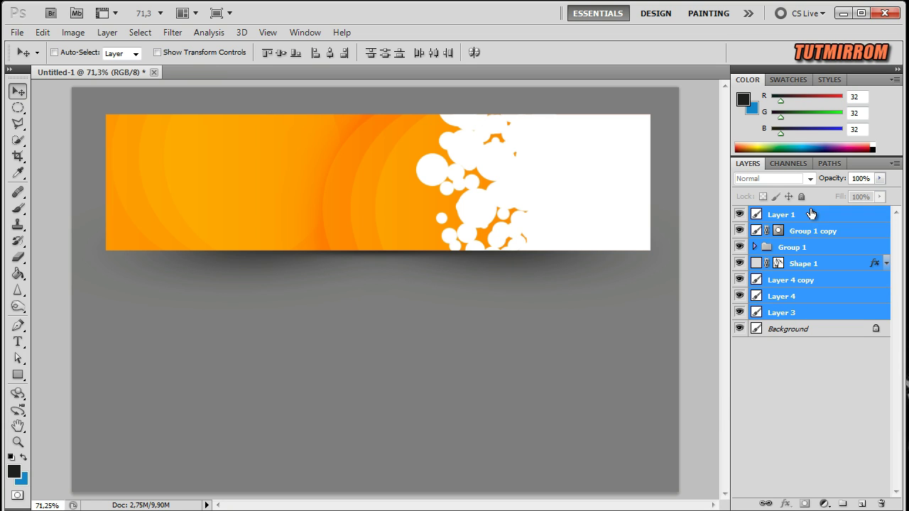
key(ctrl+g)
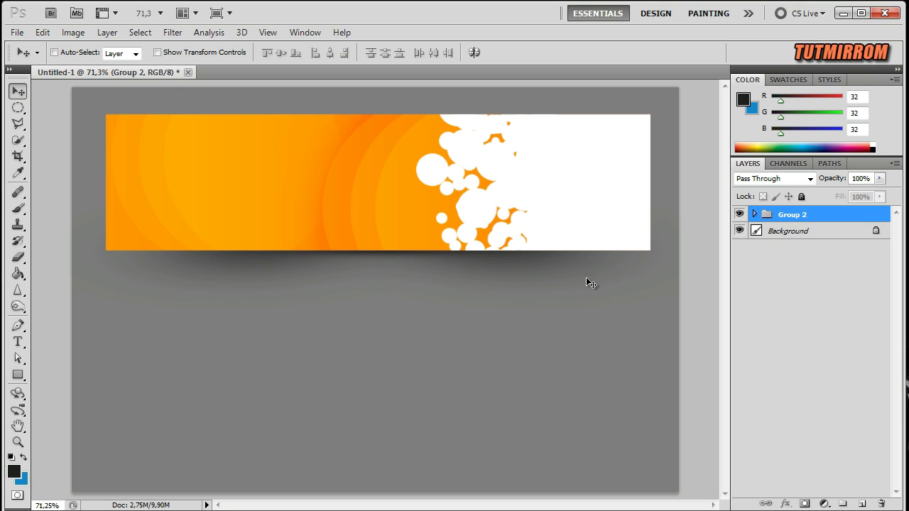
click(18, 343)
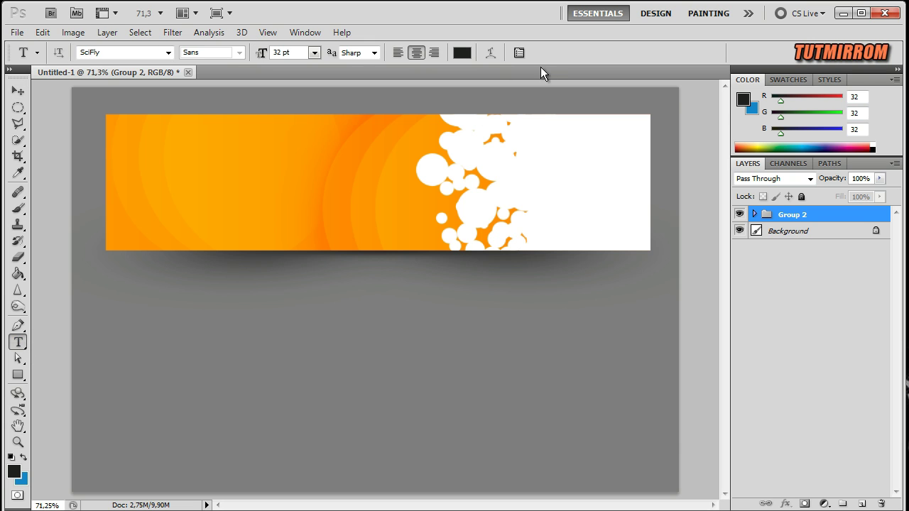
click(519, 52)
click(678, 263)
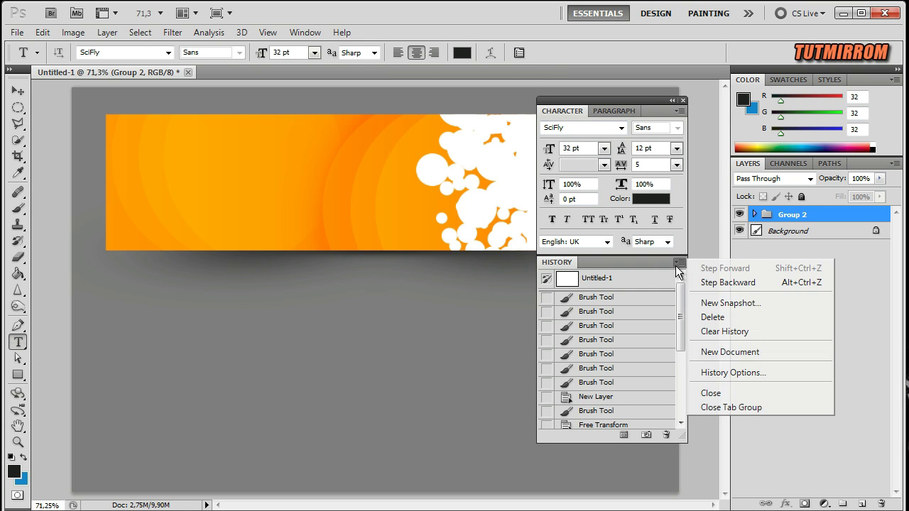
click(712, 393)
Type the white 32 pt title 'BANNER DESIGN' at the banner's top-left
click(652, 199)
click(389, 181)
drag(389, 182, 378, 155)
click(676, 148)
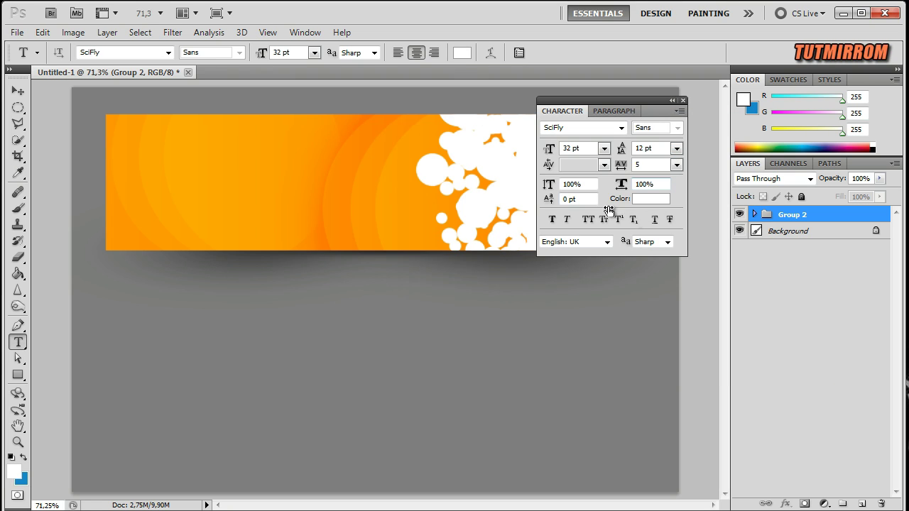
click(172, 163)
text(BANNER DESIGN)
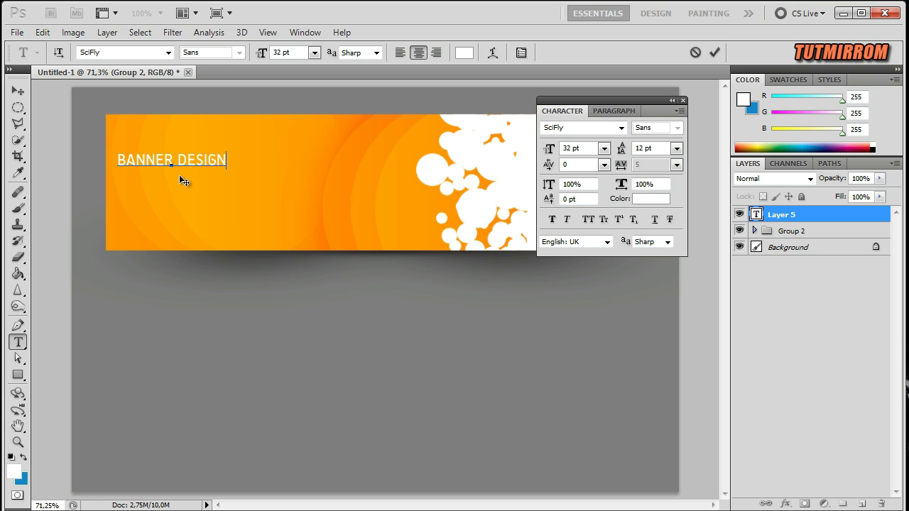
drag(172, 160, 117, 160)
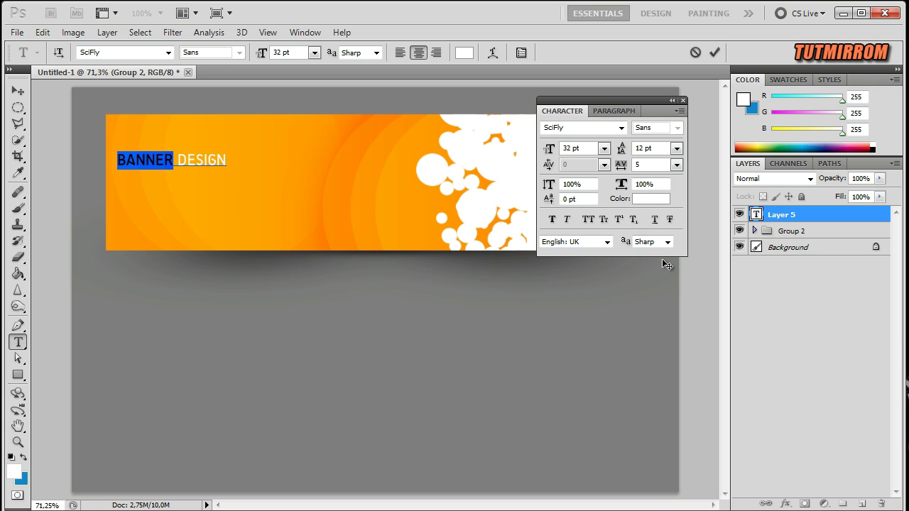
Colour the selected word BANNER dark orange #cd6701 and commit the title text
click(652, 199)
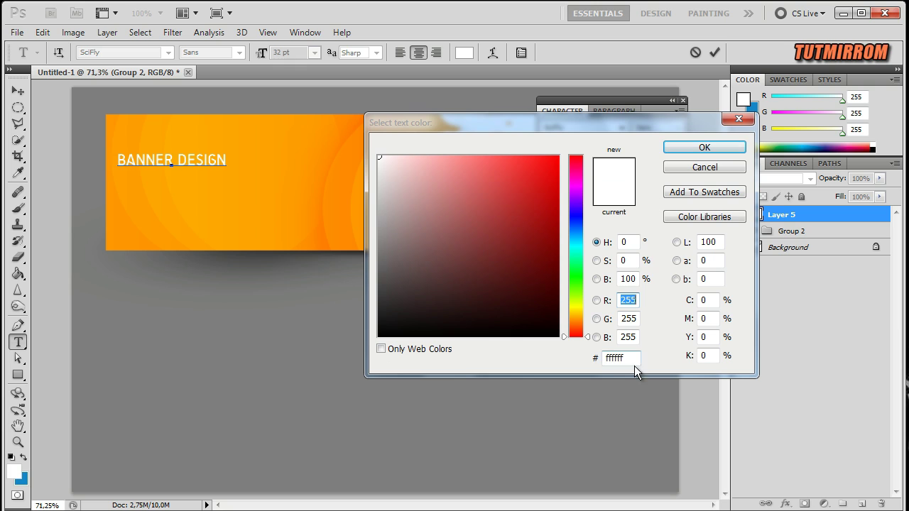
double_click(613, 357)
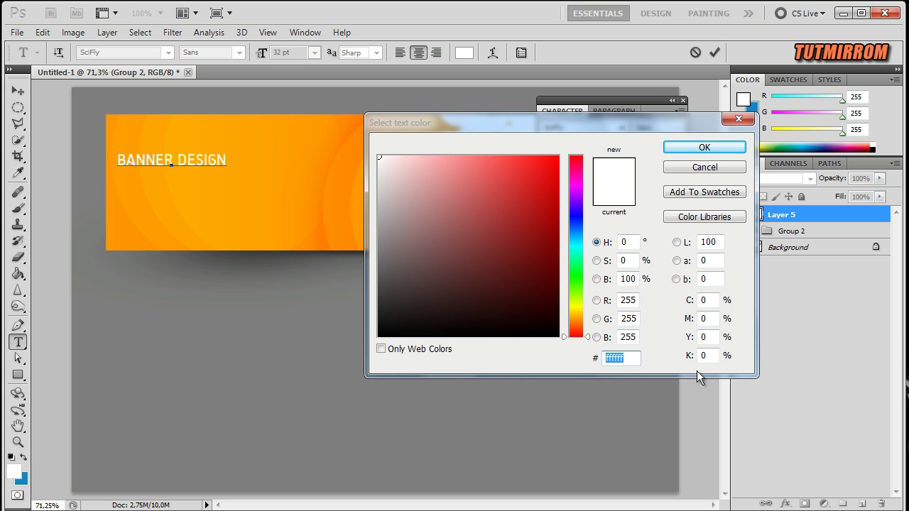
click(136, 228)
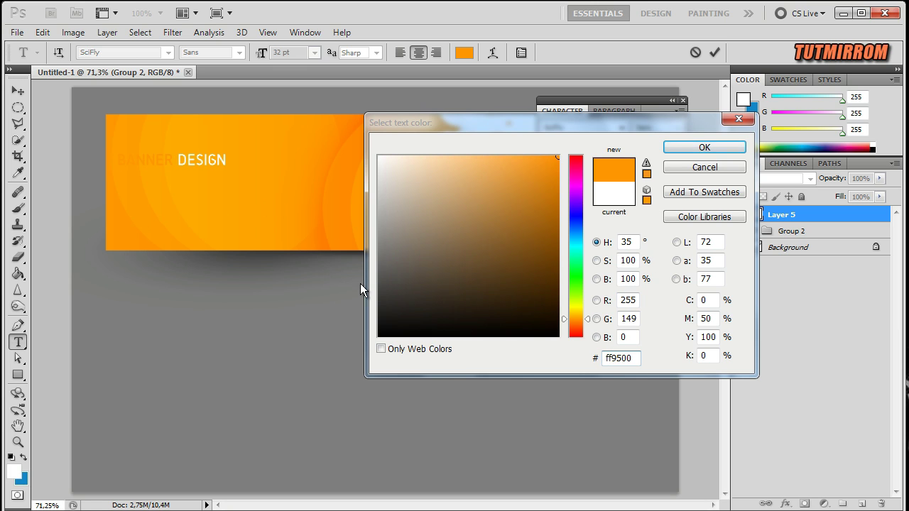
click(556, 205)
click(557, 201)
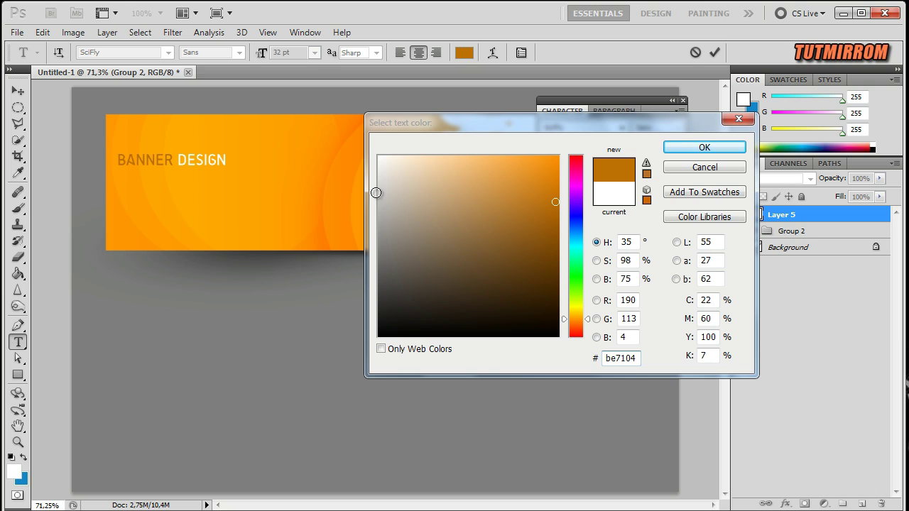
click(348, 136)
click(551, 193)
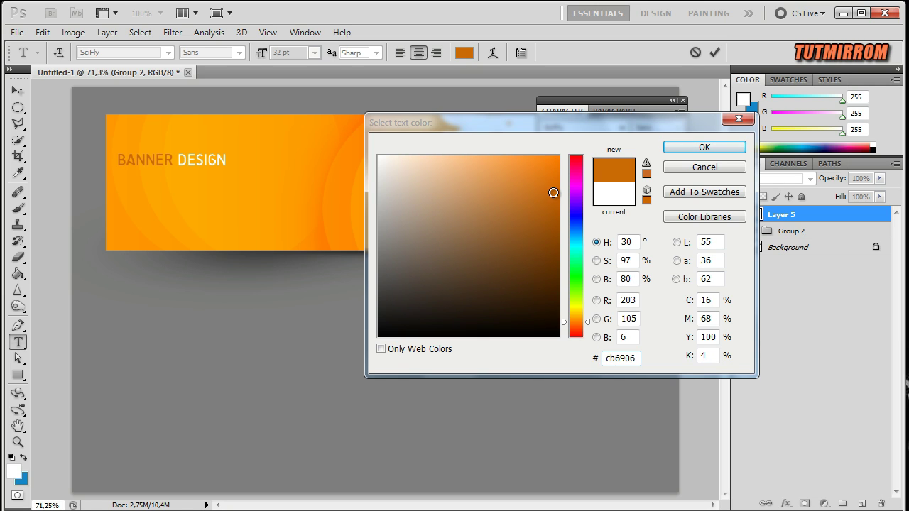
drag(551, 193, 558, 192)
click(689, 146)
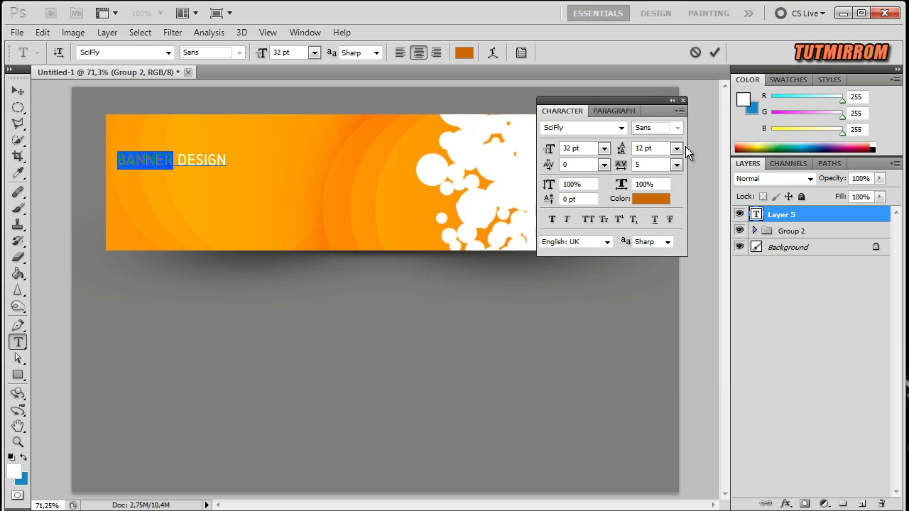
click(712, 53)
Nudge the title, then add a pasted white 15 pt Tahoma Lorem ipsum paragraph below it
key(v)
drag(185, 166, 209, 158)
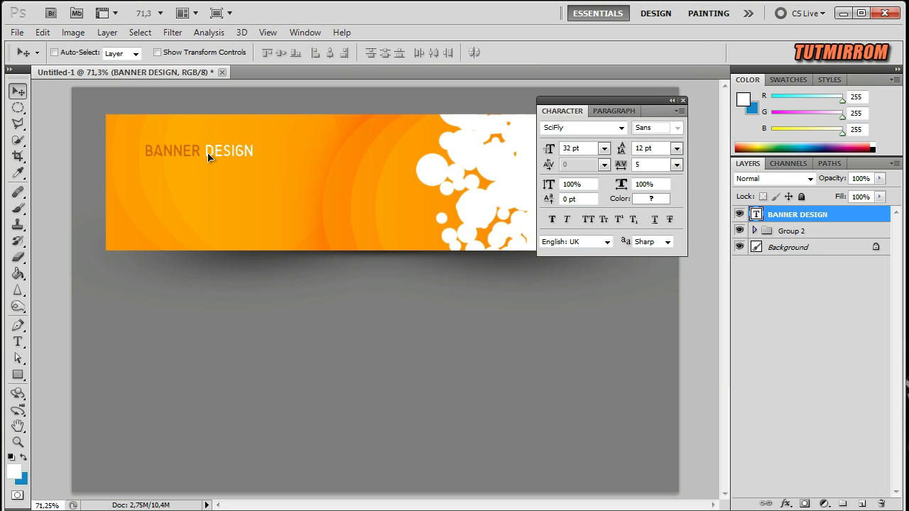
click(788, 233)
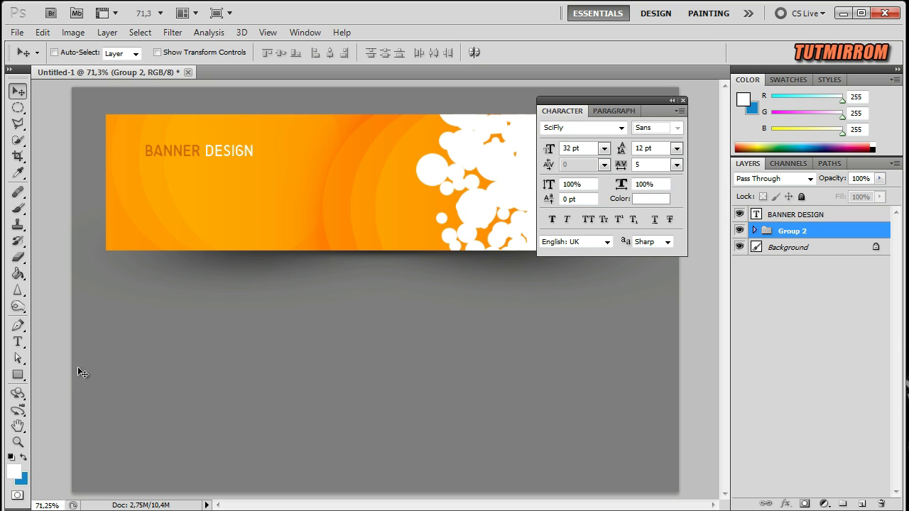
click(18, 341)
mouse_move(147, 167)
mouse_down()
mouse_move(289, 209)
mouse_move(374, 216)
mouse_up()
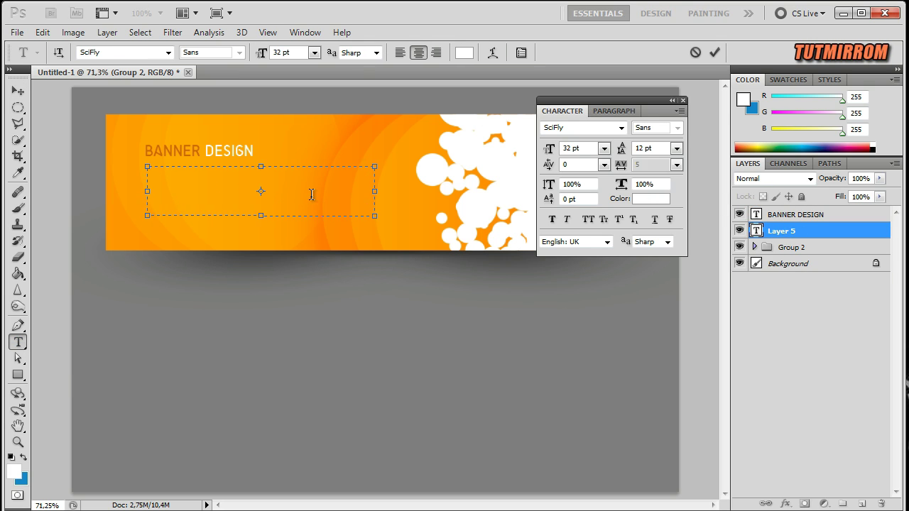
key(ctrl+v)
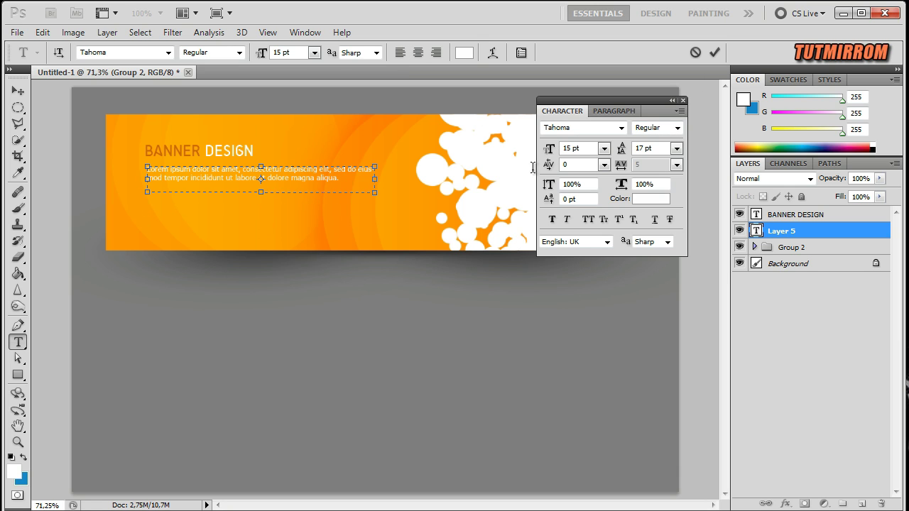
click(714, 52)
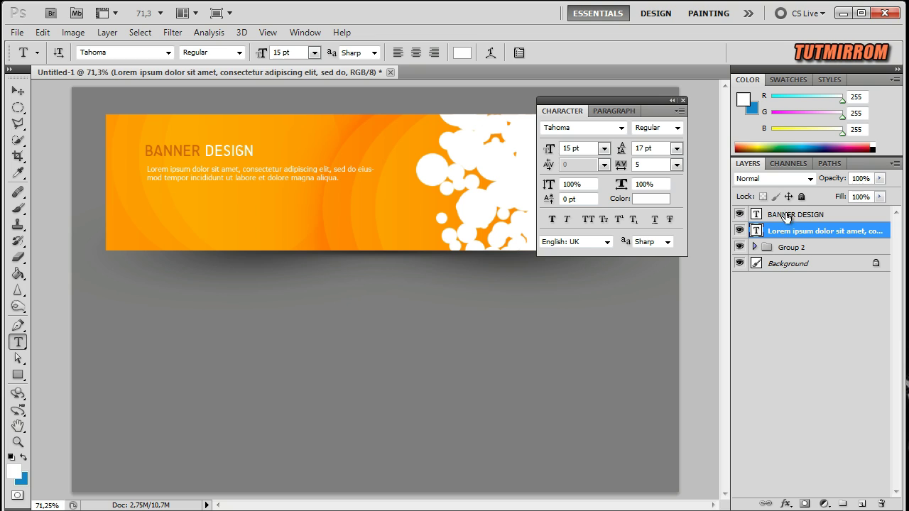
Left-align the paragraph with the BANNER DESIGN title and nudge both text layers down
shift+click(788, 215)
click(18, 91)
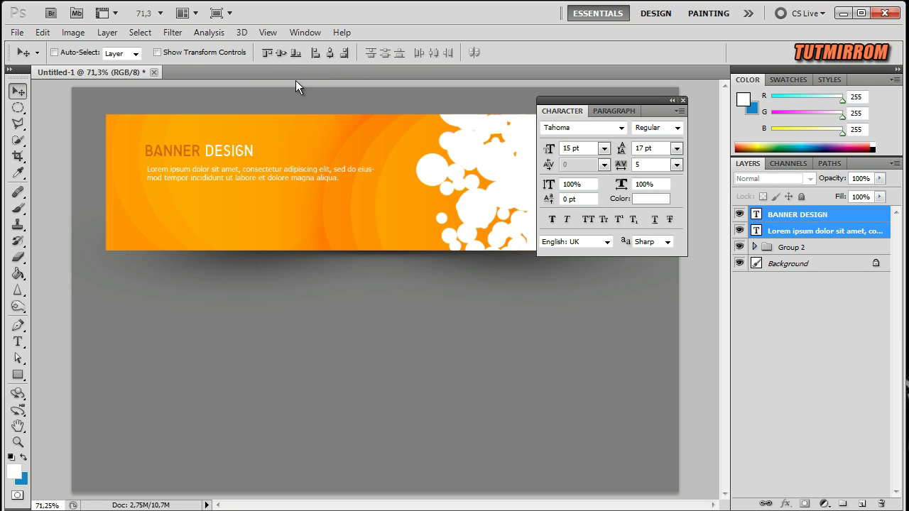
click(315, 55)
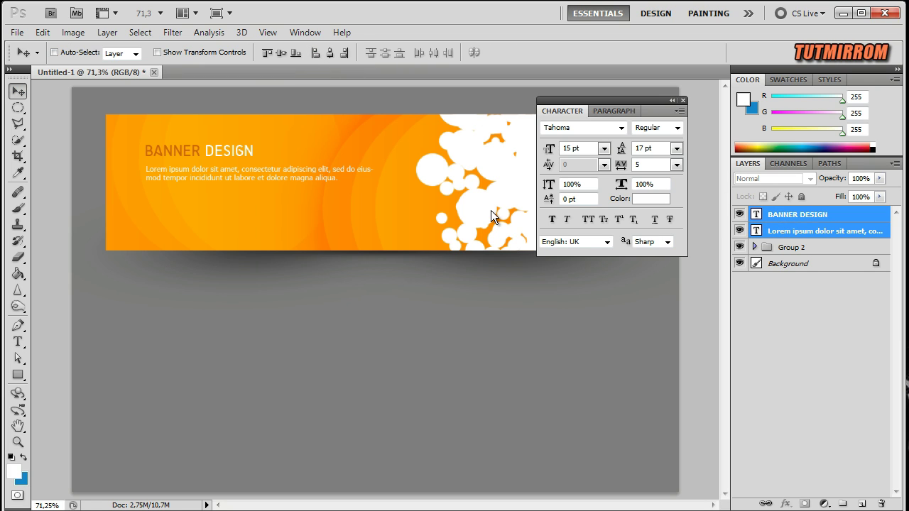
key(Down)
key(Down)
key(Down)
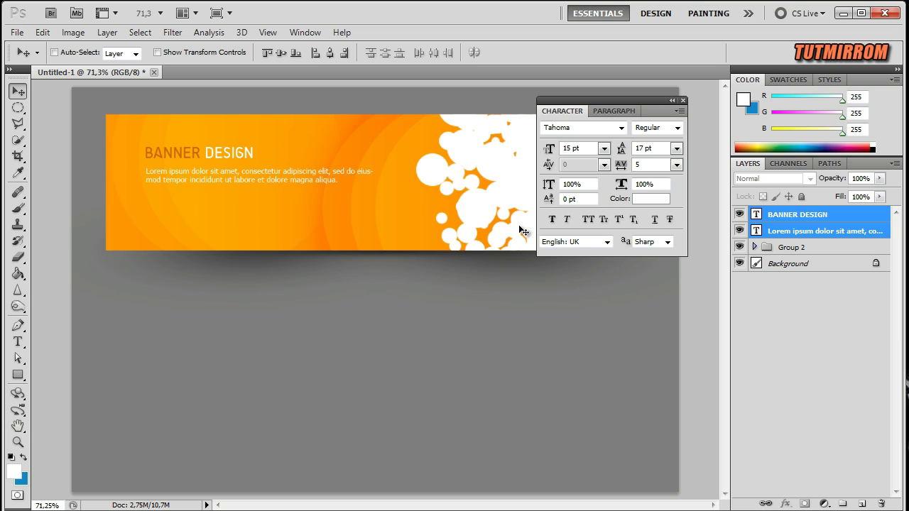
click(804, 214)
key(Down)
key(Down)
key(Down)
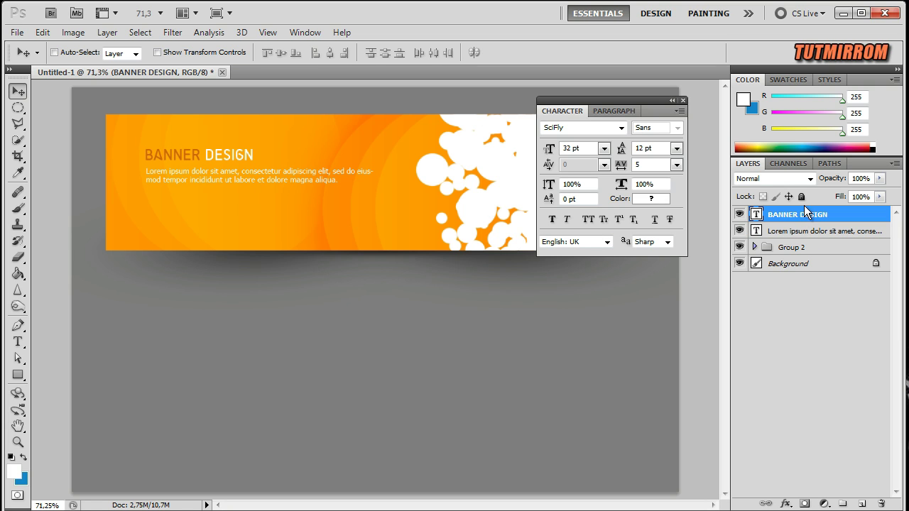
click(683, 101)
Group the Lorem ipsum paragraph and BANNER DESIGN title layers together
key(z)
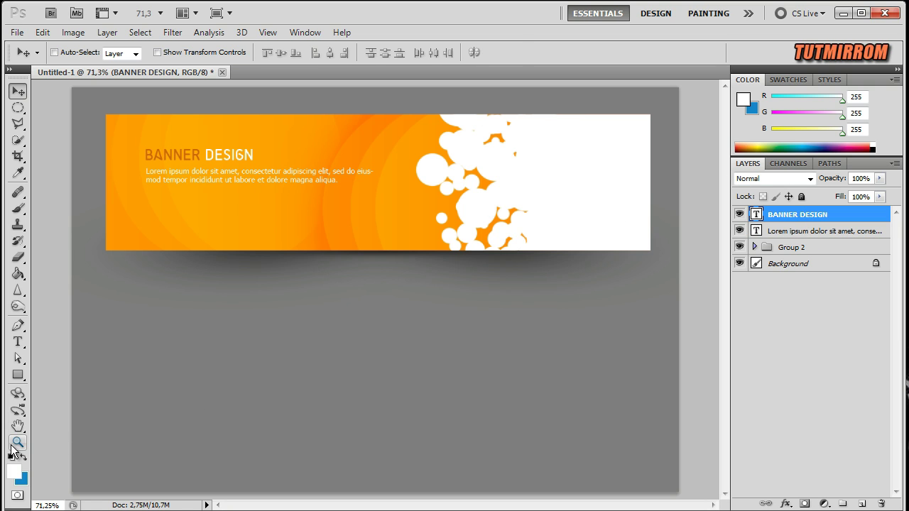
click(330, 56)
click(398, 54)
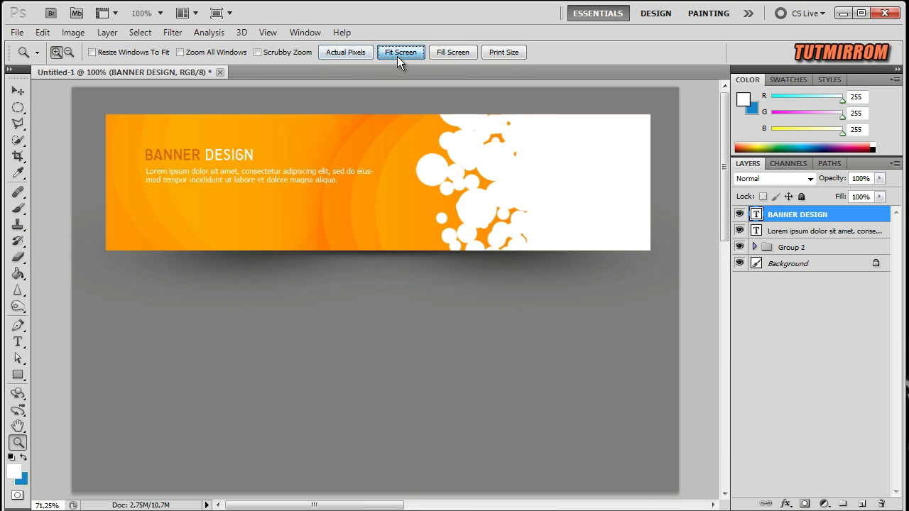
click(451, 54)
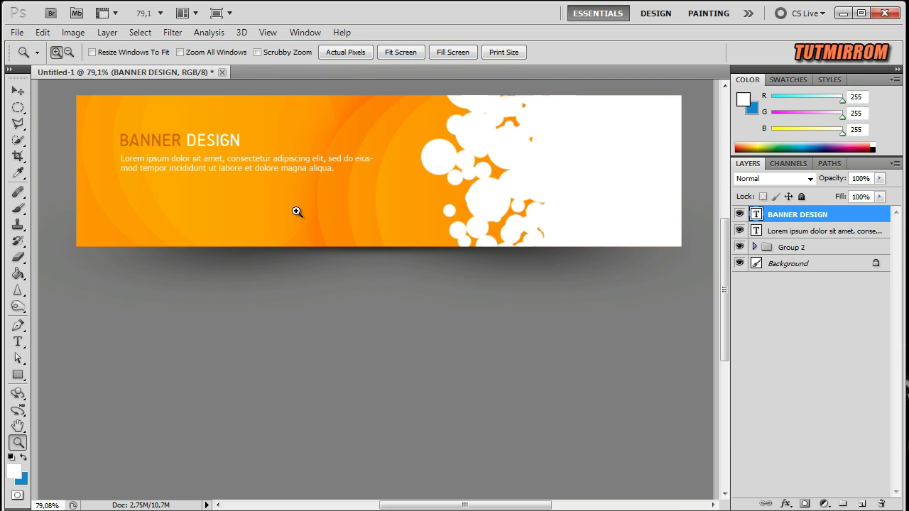
key(v)
click(800, 234)
shift+click(800, 217)
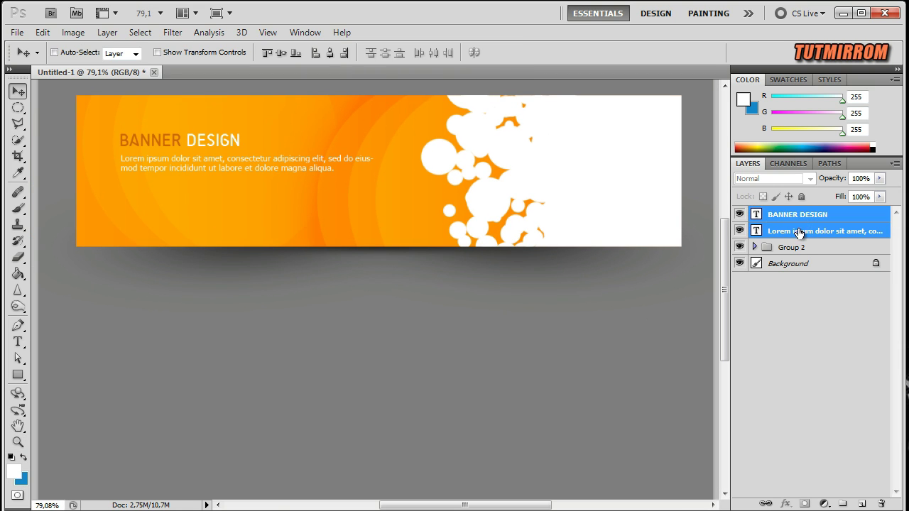
key(ctrl+g)
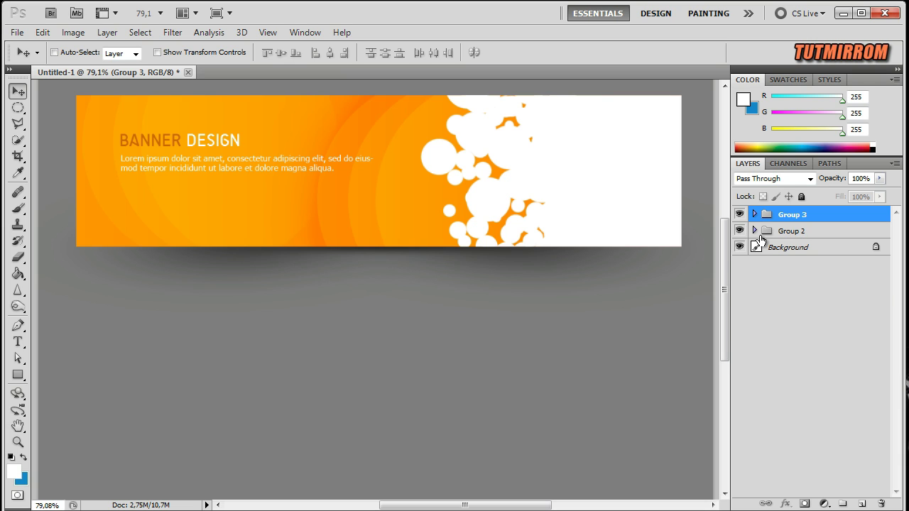
Load the Shape 1 banner as a selection and add a new layer above it
click(754, 231)
click(793, 297)
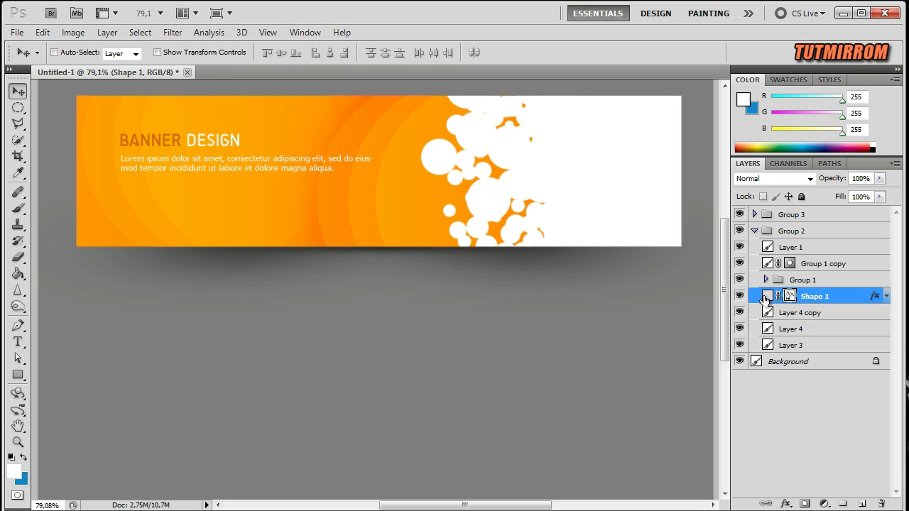
click(740, 295)
ctrl+click(789, 297)
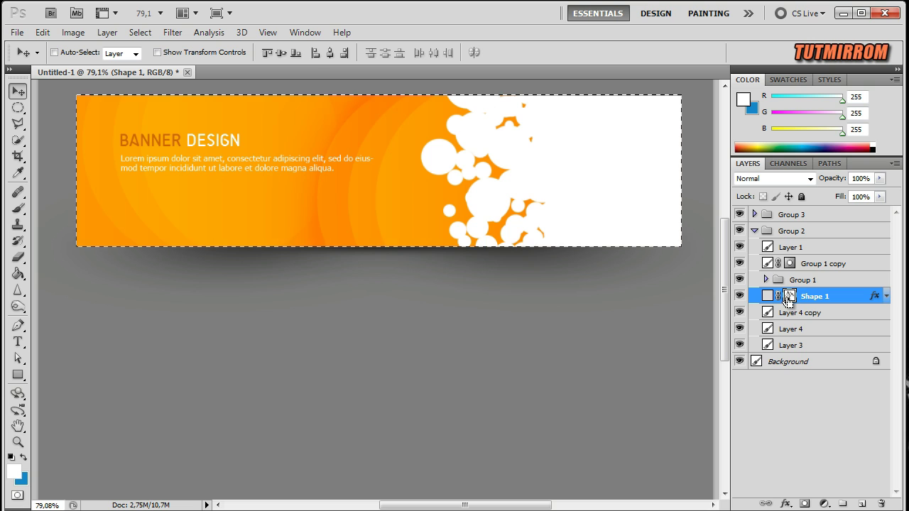
click(862, 505)
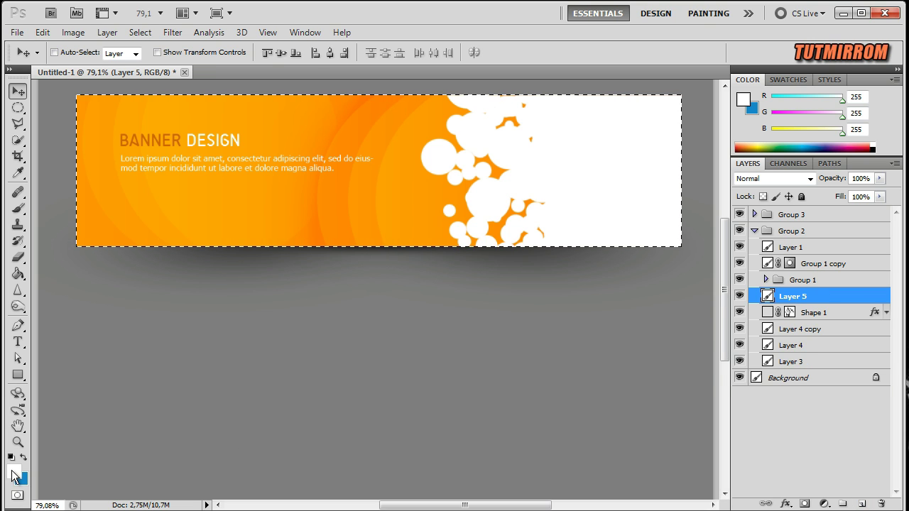
Paint a white glow at the banner's top-left with a size-400 soft brush at 100% opacity
click(15, 475)
click(701, 147)
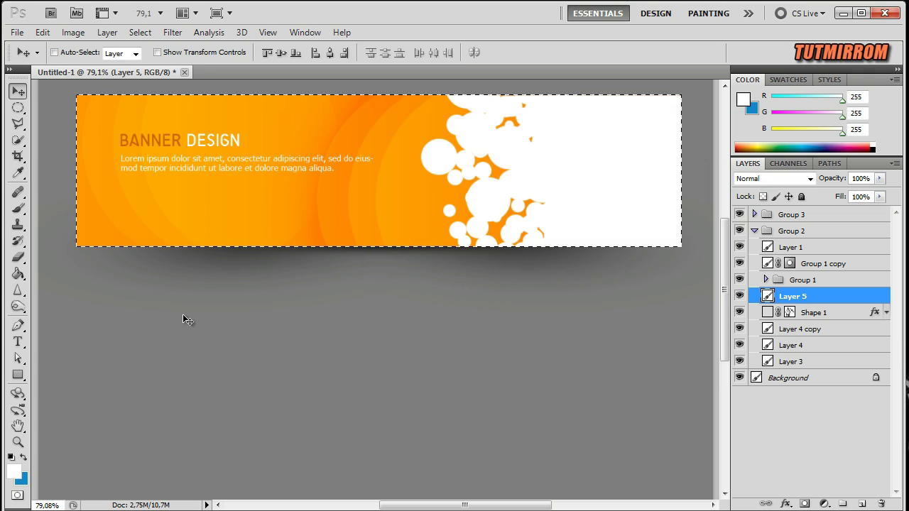
click(18, 208)
click(71, 208)
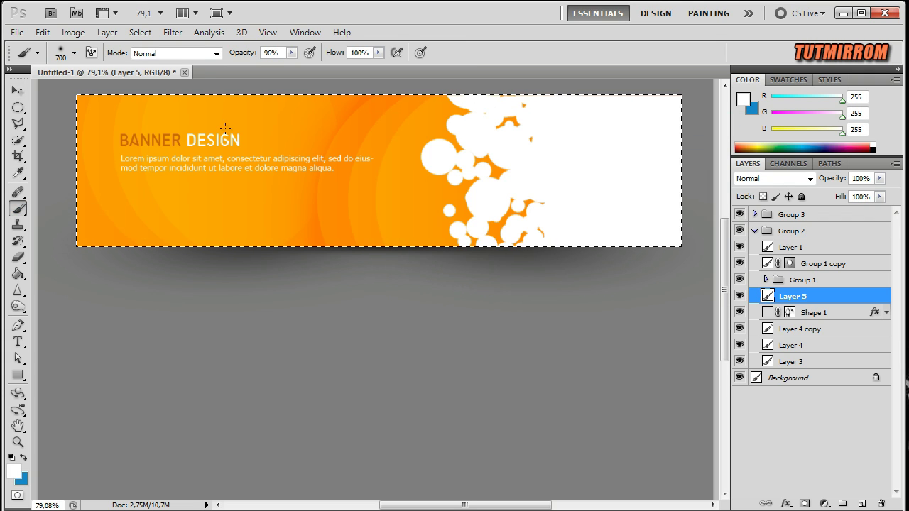
drag(240, 52, 245, 53)
scroll(227, 241, up, 1)
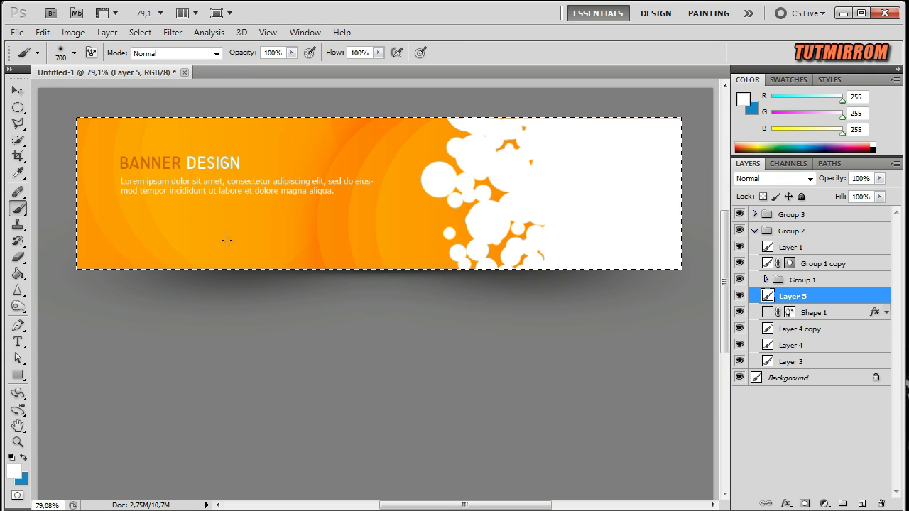
scroll(227, 240, up, 1)
key(bracketleft)
key(bracketleft)
key(bracketleft)
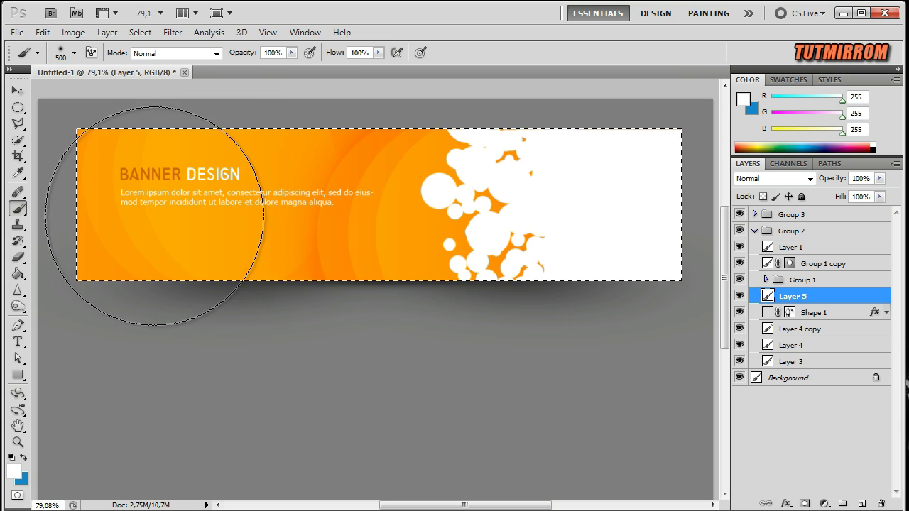
click(119, 179)
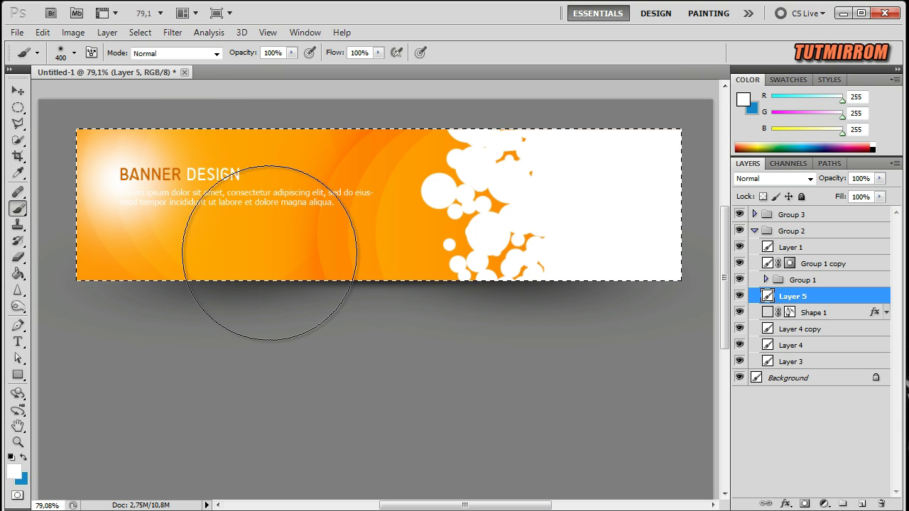
key(ctrl+d)
Scale the Layer 5 glow to about 139% wide and 124% tall
key(v)
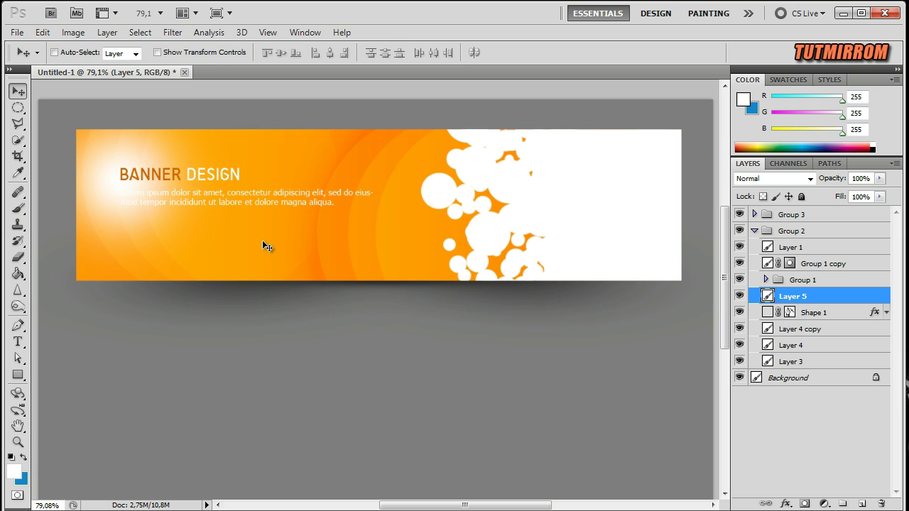
key(ctrl+t)
drag(158, 129, 158, 117)
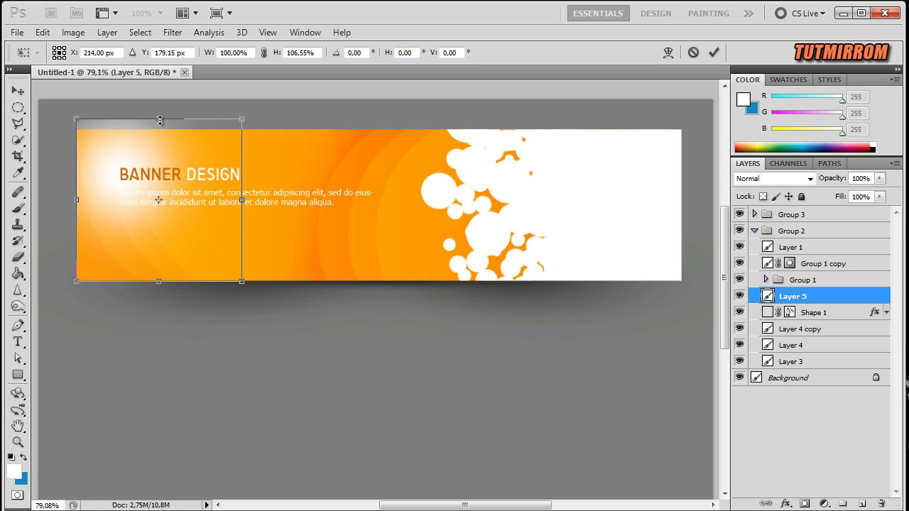
drag(76, 199, 61, 200)
drag(153, 272, 168, 296)
drag(242, 209, 312, 214)
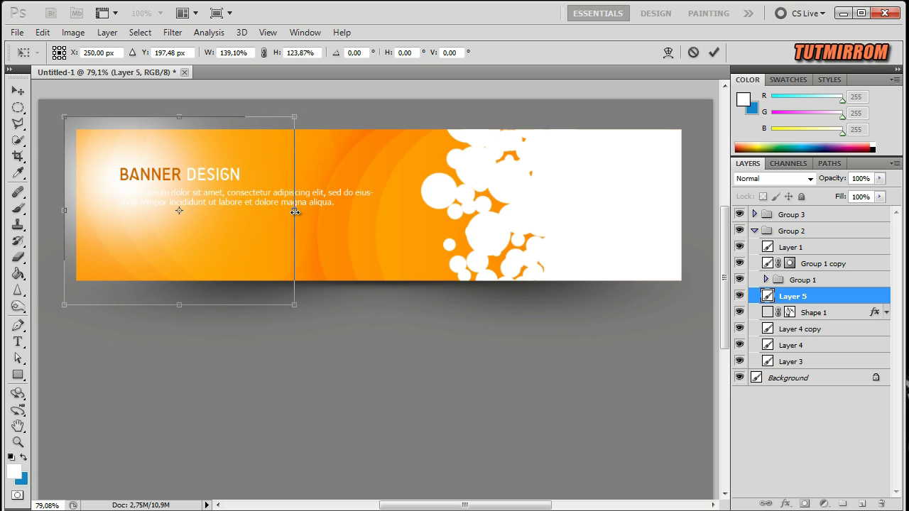
click(714, 53)
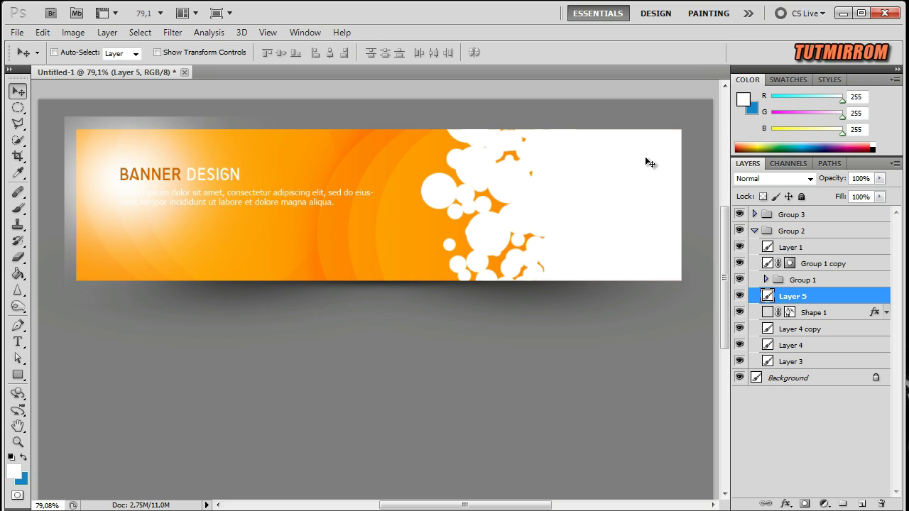
click(811, 318)
Select everything outside the banner by inverting the Shape 1 selection
ctrl+click(790, 313)
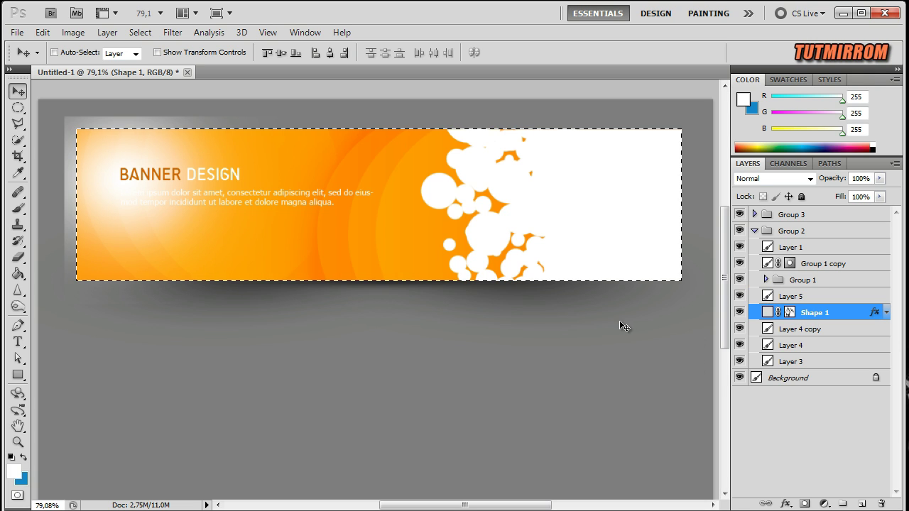
click(140, 33)
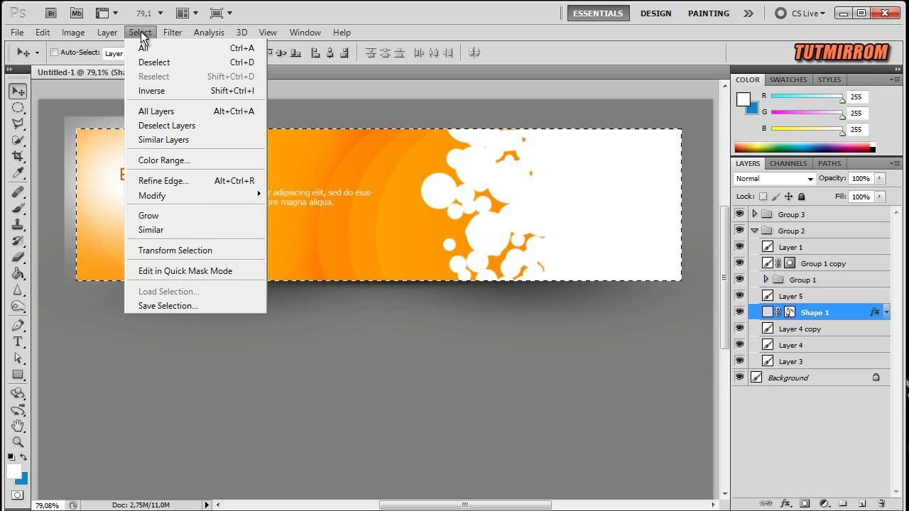
click(161, 91)
key(Delete)
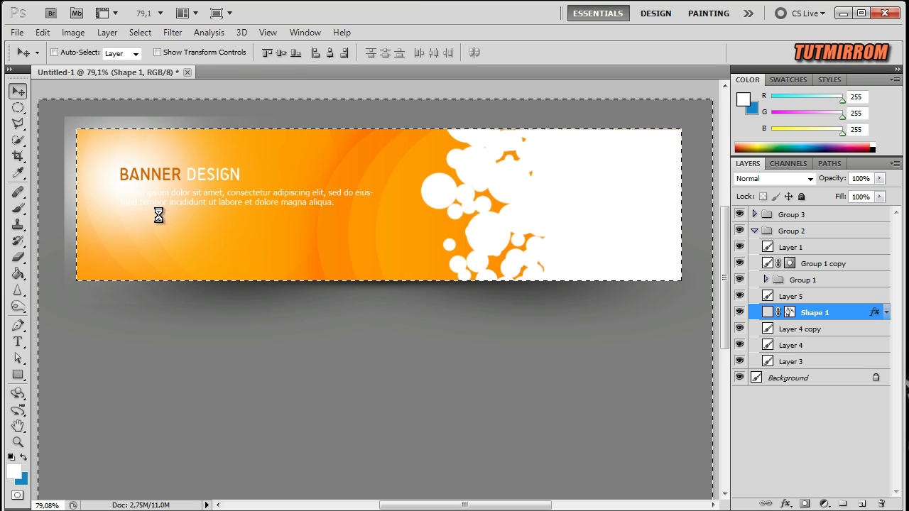
click(449, 268)
Delete Layer 5's glow outside the banner and lower its opacity to 69%
click(793, 298)
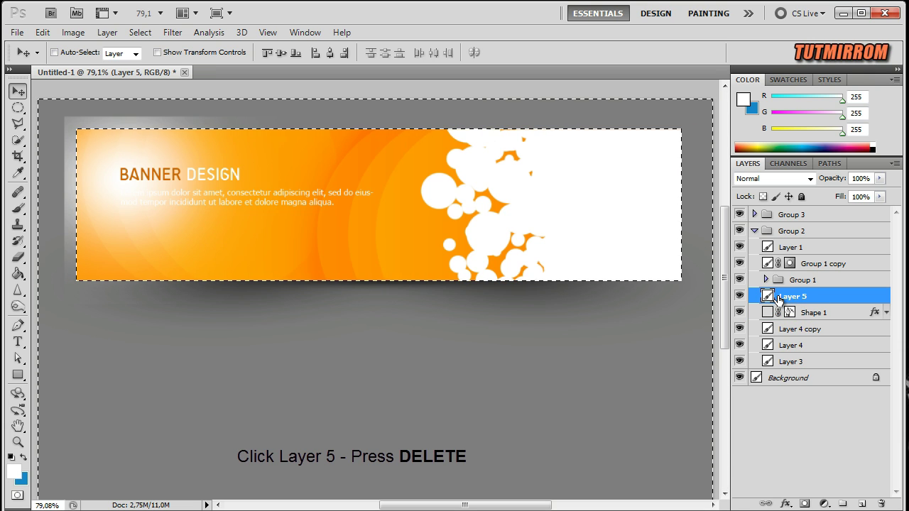
key(Delete)
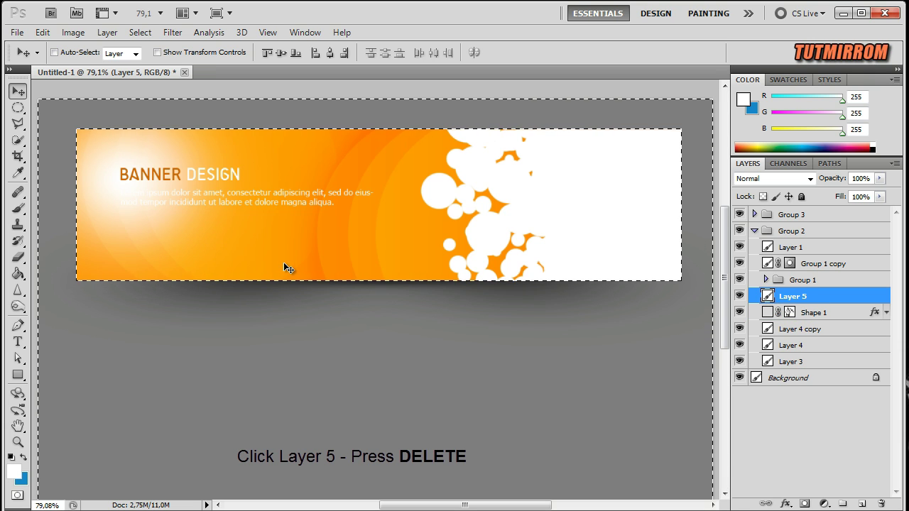
key(ctrl+d)
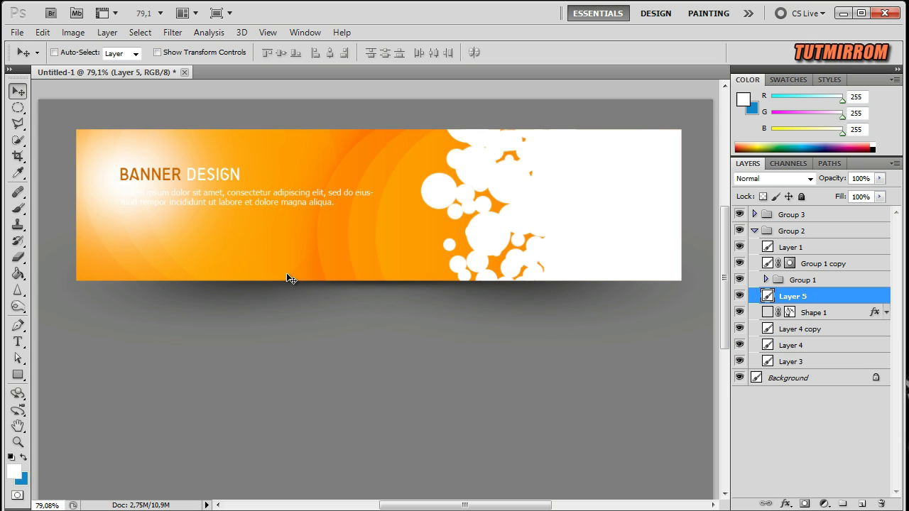
drag(828, 184, 800, 181)
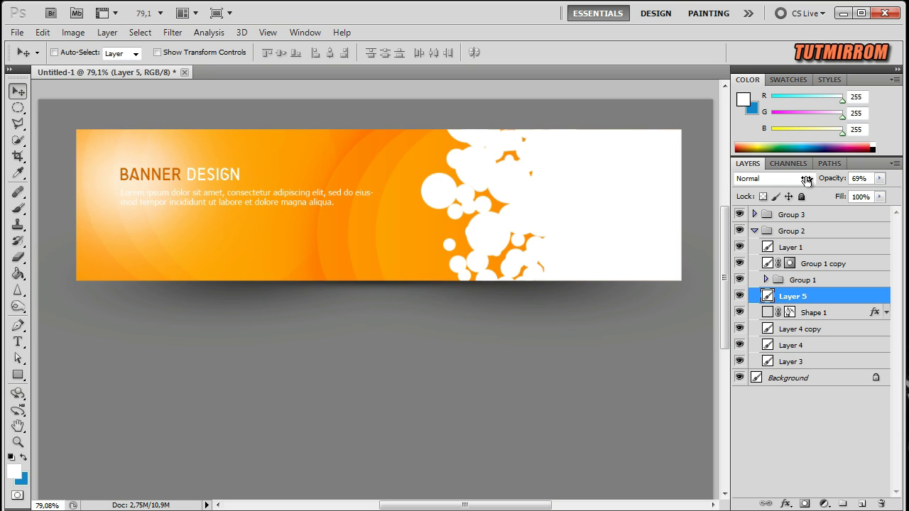